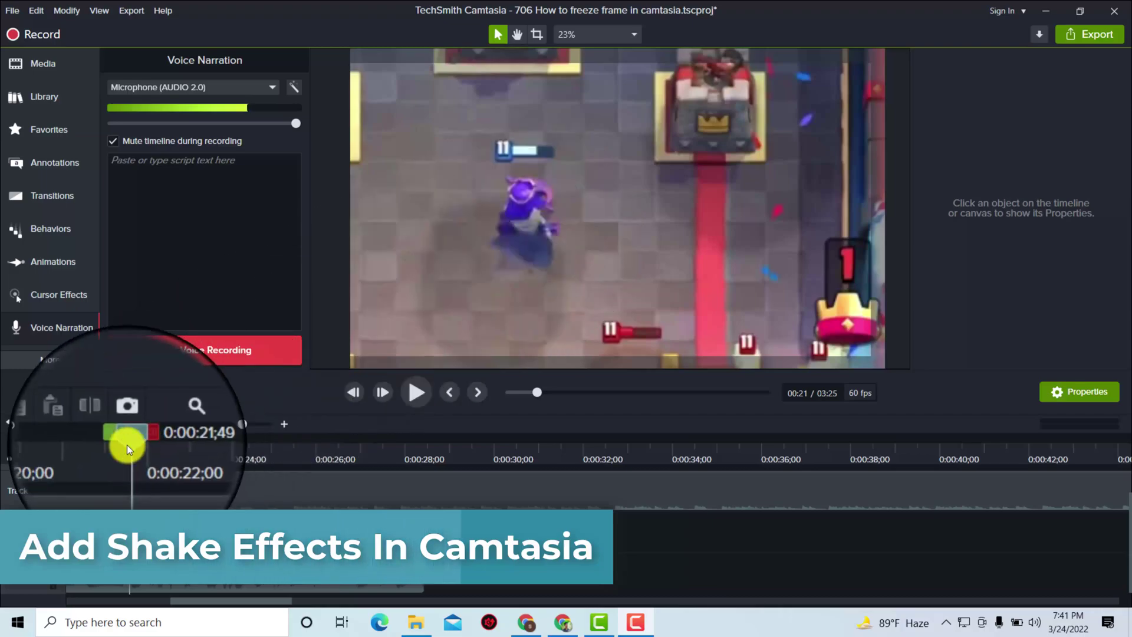
Park the playhead at about 0:00:22;56 and select the gameplay clip on Track 1
left_click_drag(127, 446, 134, 445)
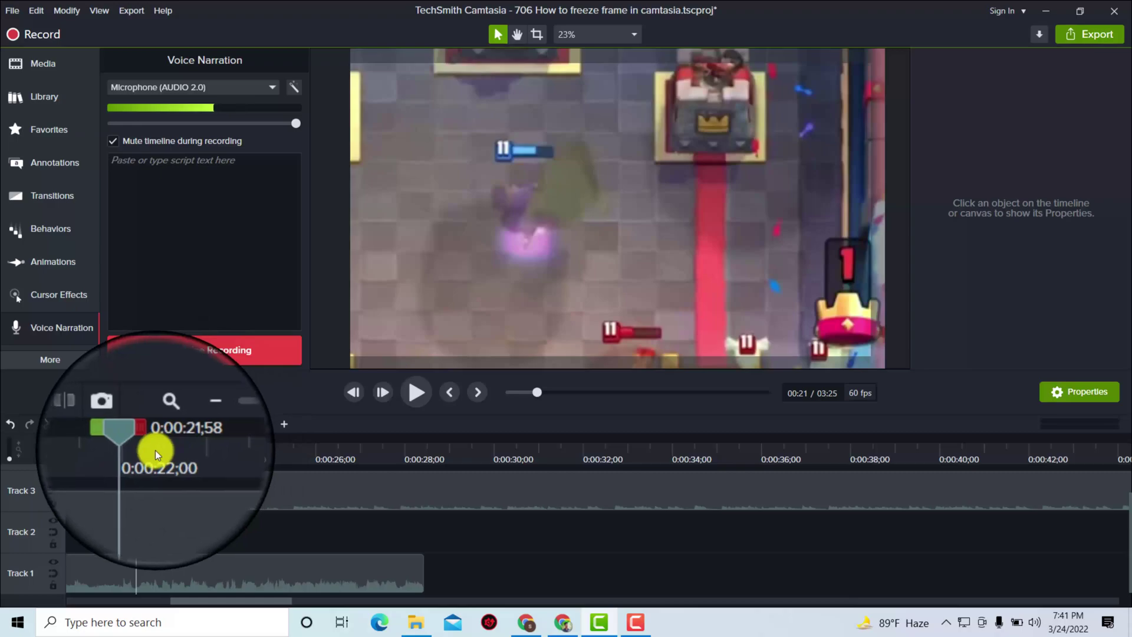
mouse_move(135, 440)
left_mouse_down()
mouse_move(159, 443)
mouse_move(132, 460)
mouse_move(144, 459)
mouse_move(8, 477)
mouse_move(640, 479)
mouse_move(593, 496)
left_mouse_up()
right_click(136, 440)
left_click(615, 563)
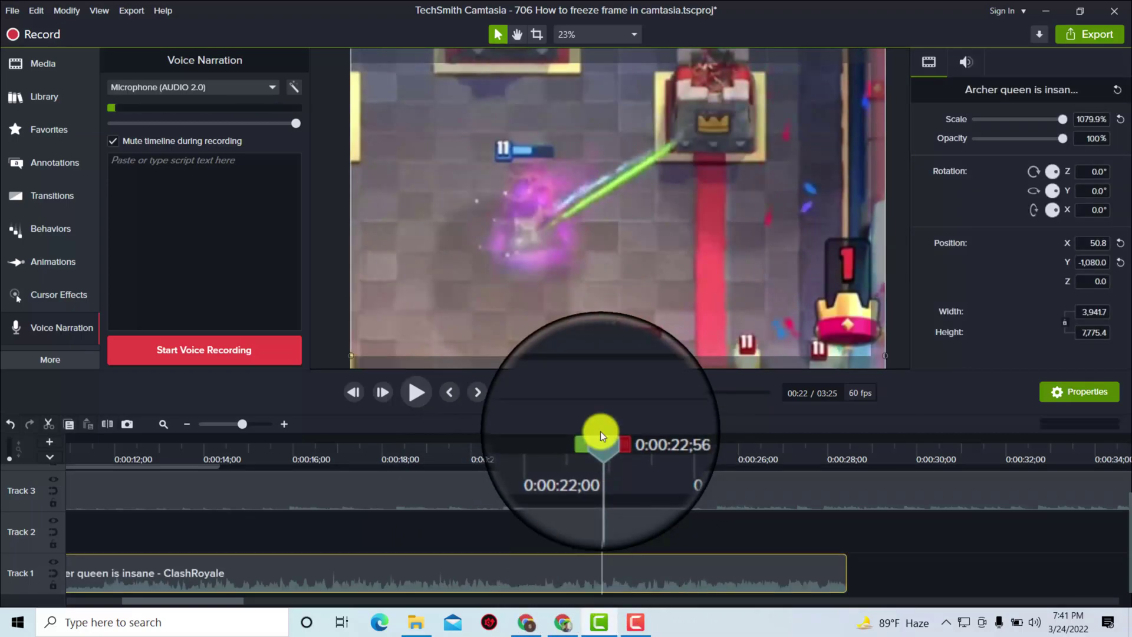
Drop the Custom animation preset onto the gameplay clip at the playhead
left_click(39, 263)
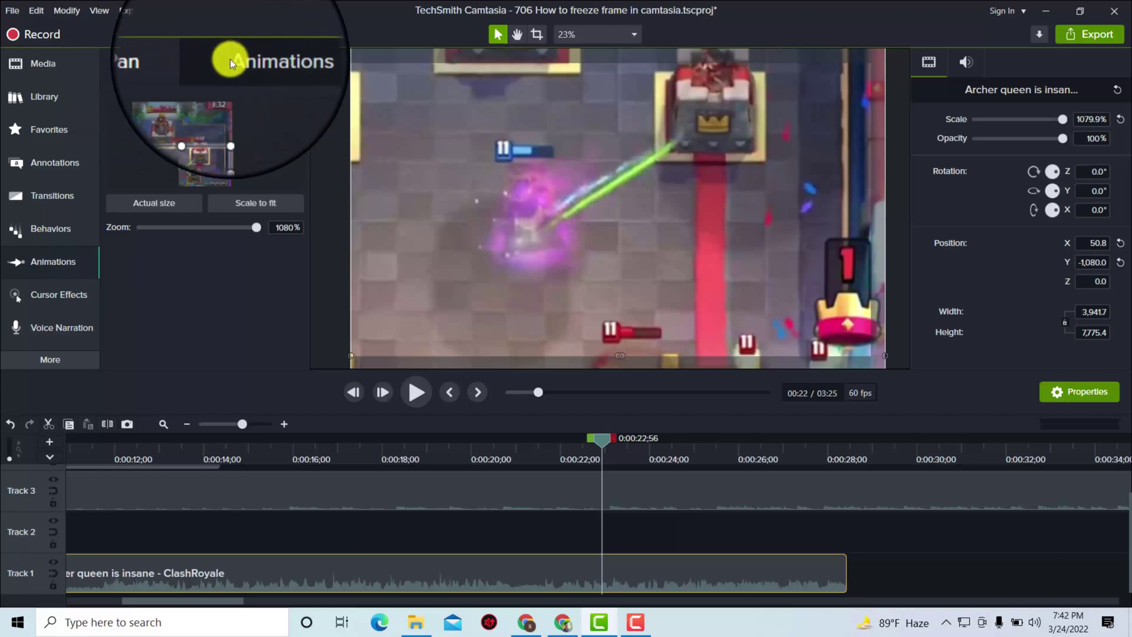
left_click(248, 60)
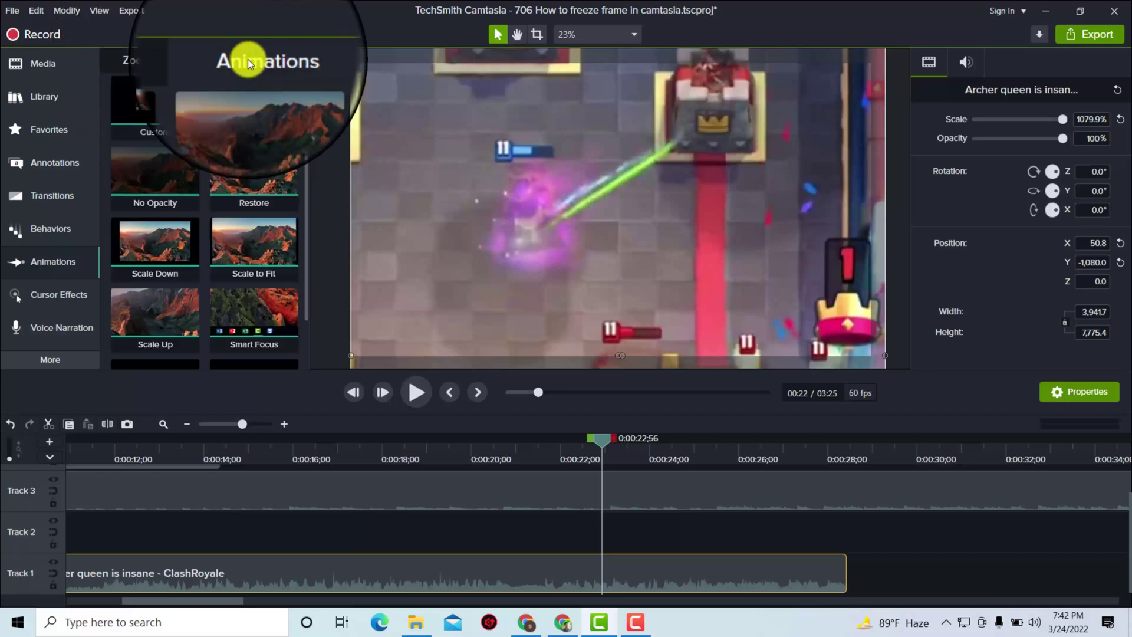
left_click(143, 59)
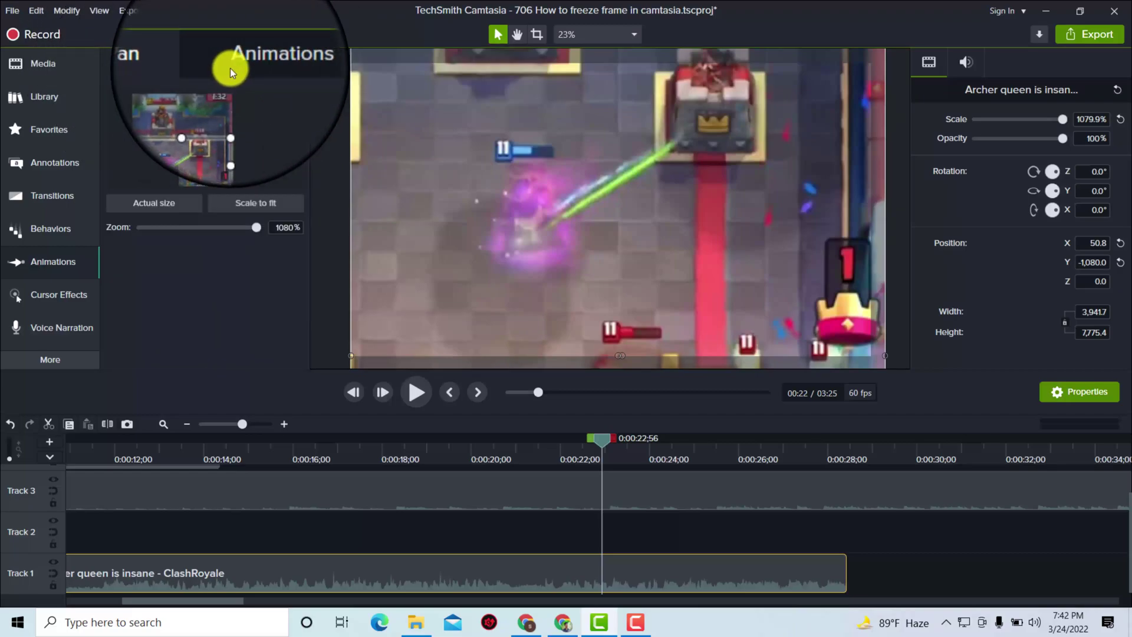
left_click(230, 68)
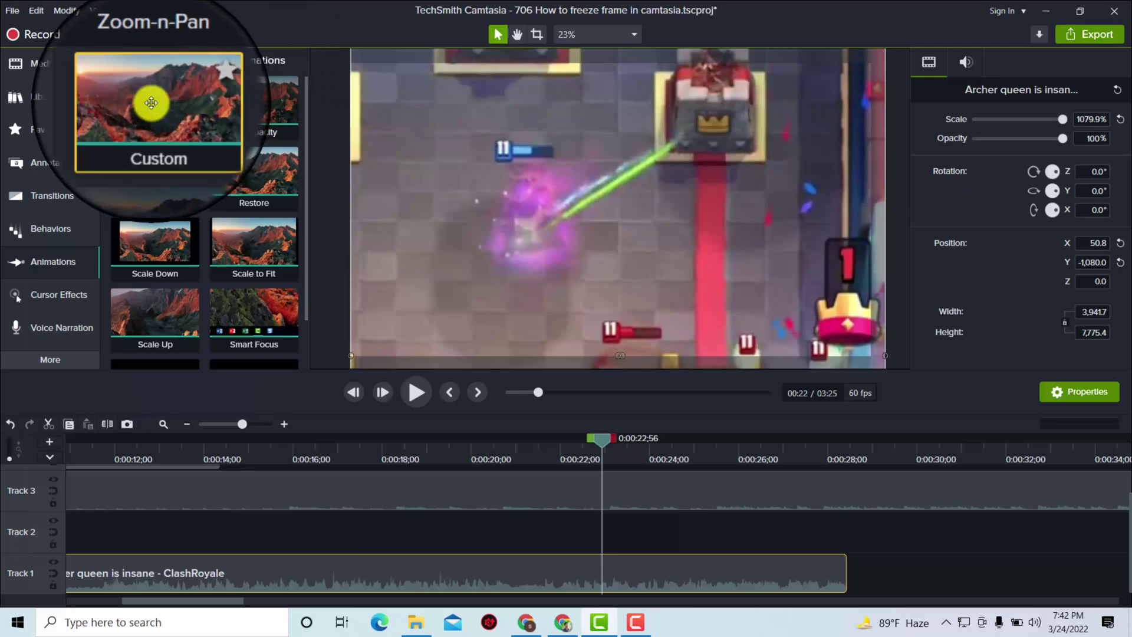
left_click_drag(152, 102, 607, 588)
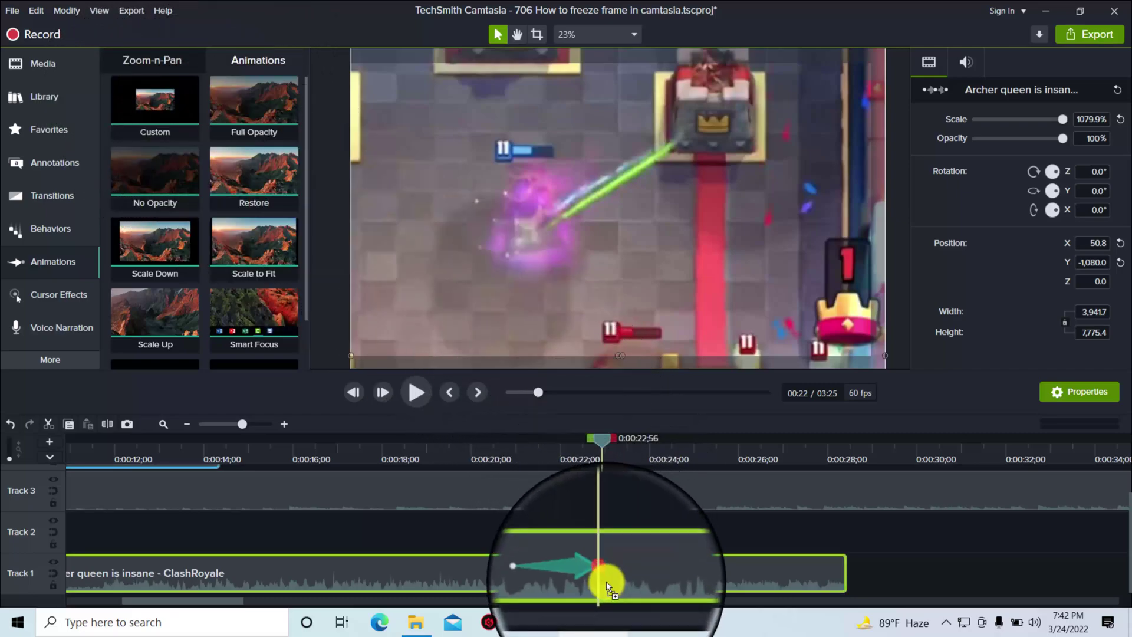
Shorten the custom animation and move its start later, zooming the timeline to frame it
left_click_drag(608, 588, 621, 576)
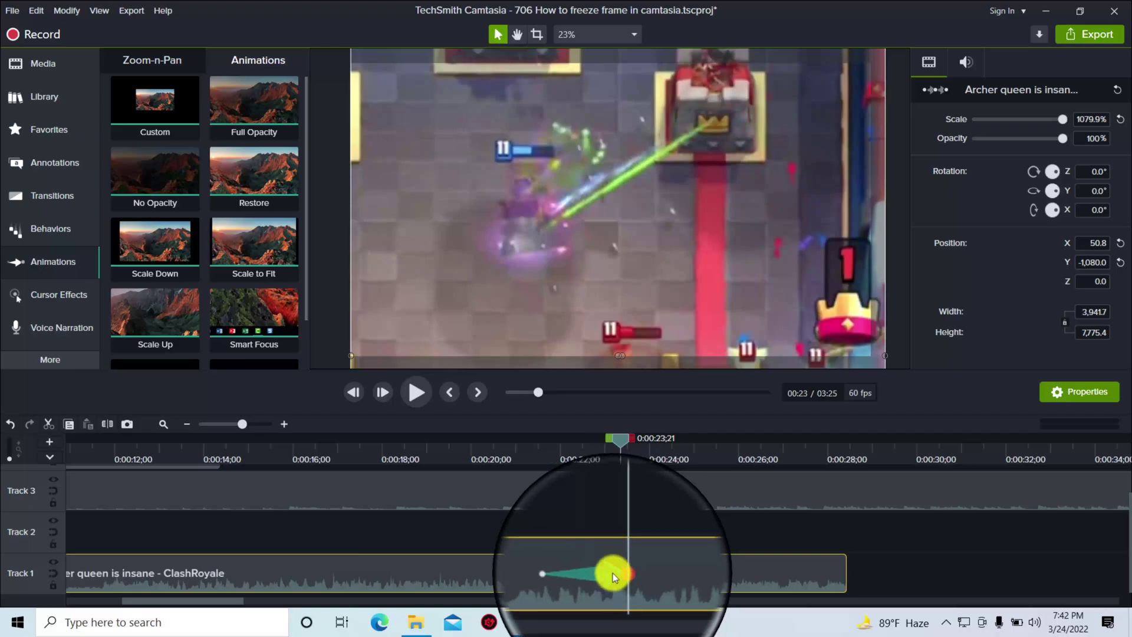
left_click(251, 424)
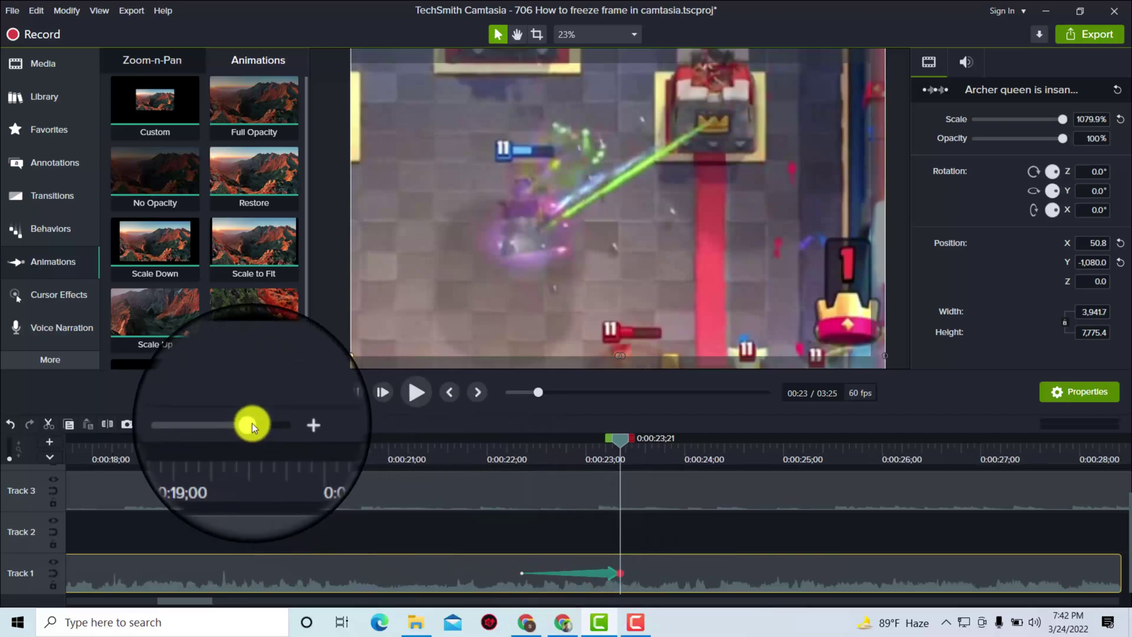
mouse_move(251, 424)
left_mouse_down()
mouse_move(240, 426)
mouse_move(253, 426)
left_mouse_up()
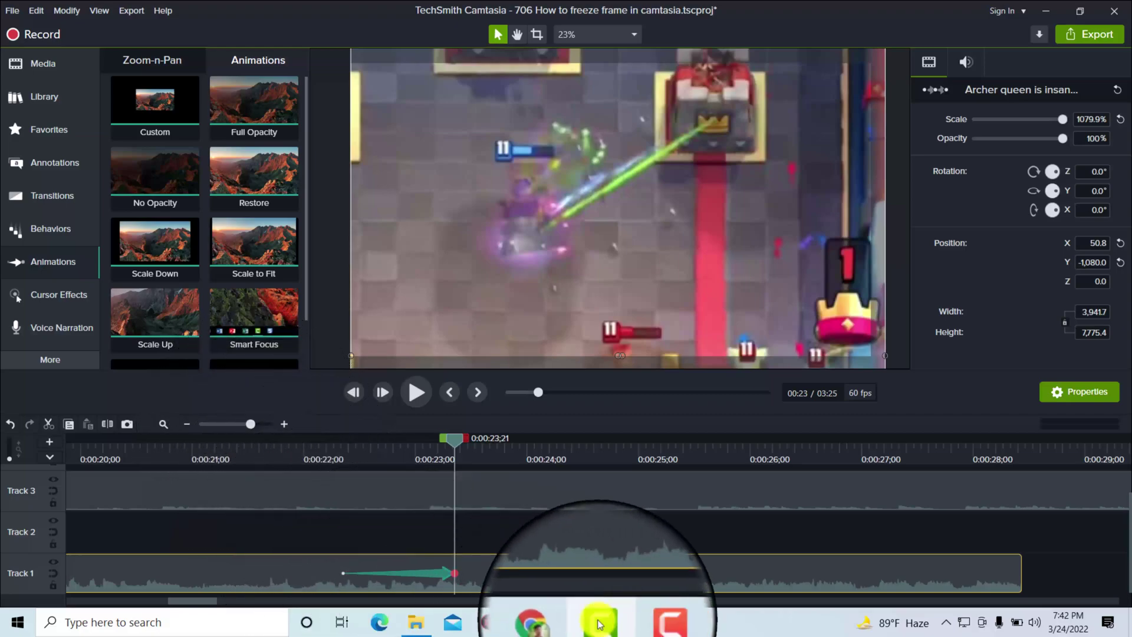
key("ctrl+Left")
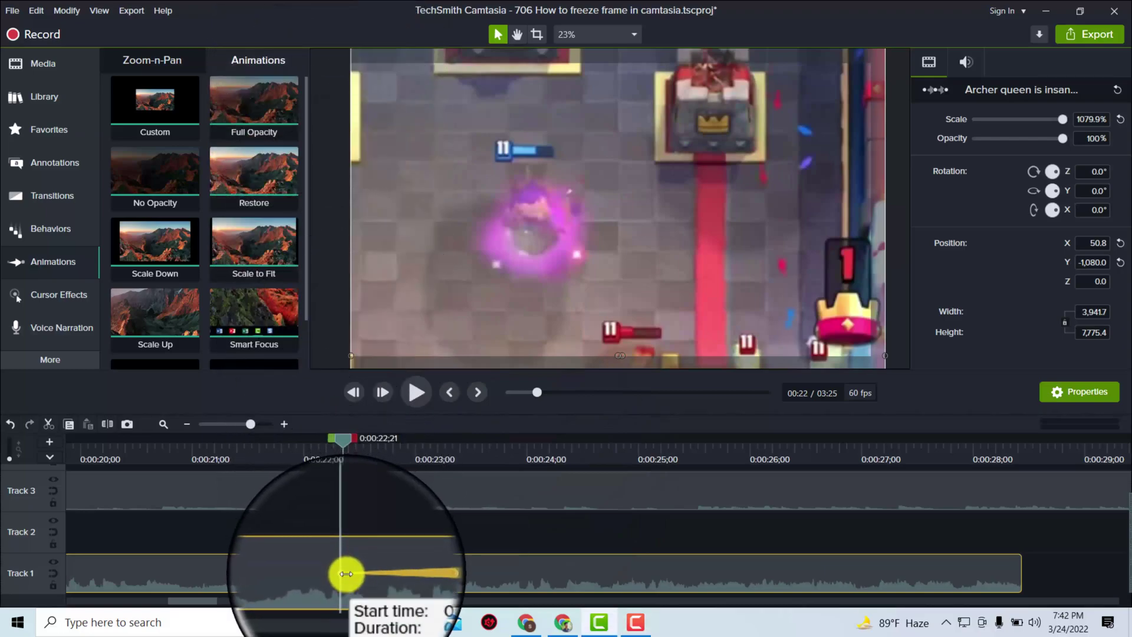
mouse_move(346, 574)
left_mouse_down()
mouse_move(442, 569)
mouse_move(421, 572)
mouse_move(434, 574)
left_mouse_up()
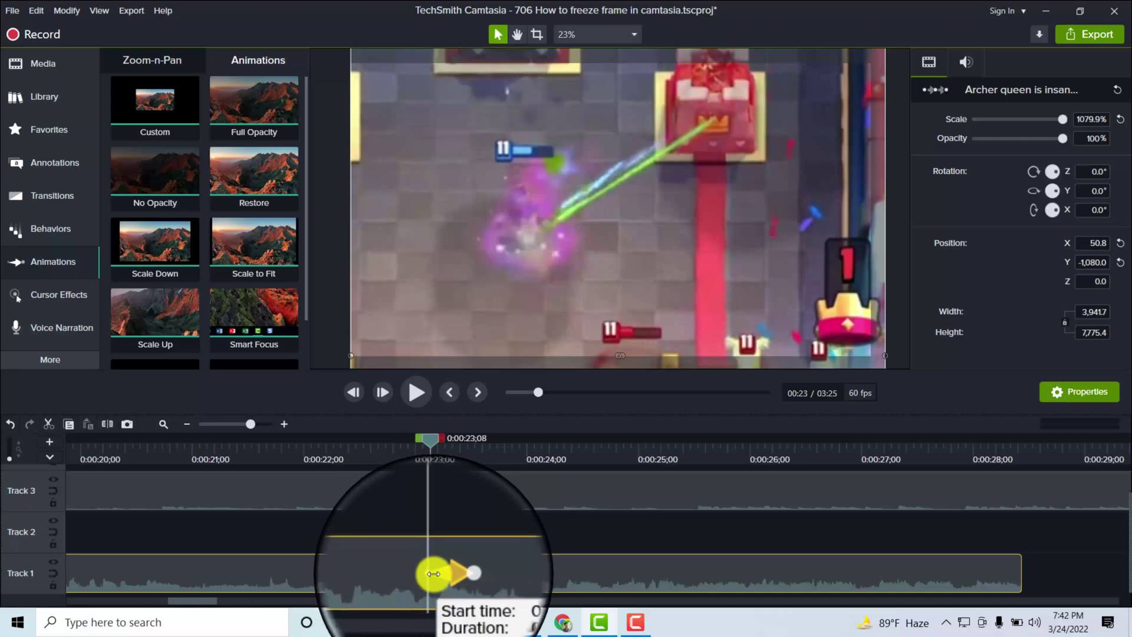
Trim the animation's start to about 0:00:23;13, zooming the timeline around it
left_click(262, 424)
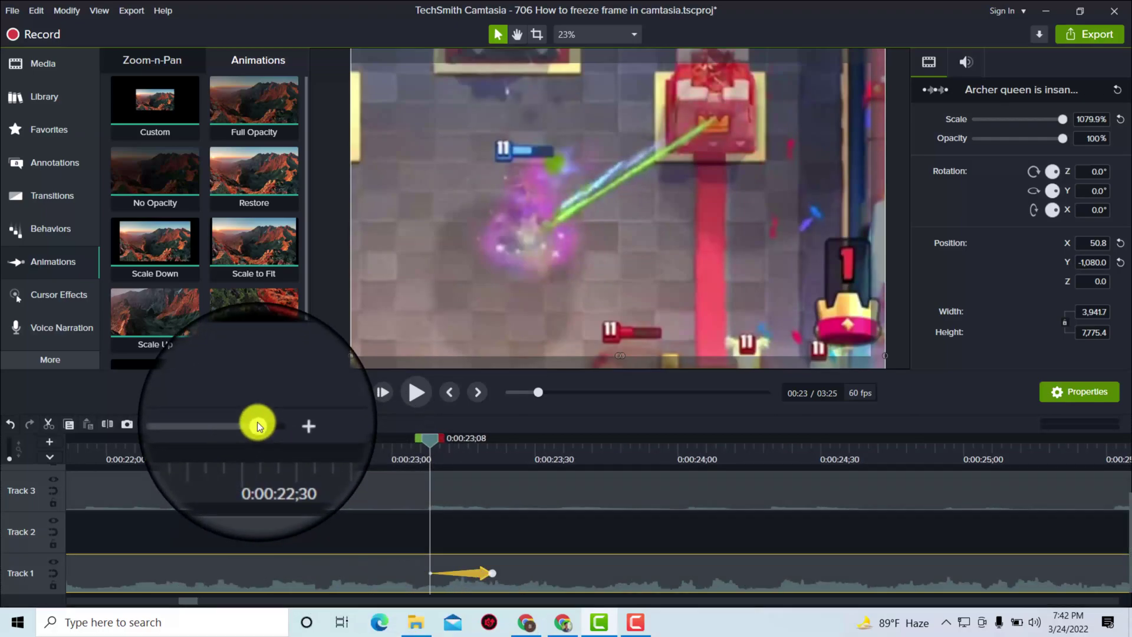
left_click_drag(257, 423, 254, 423)
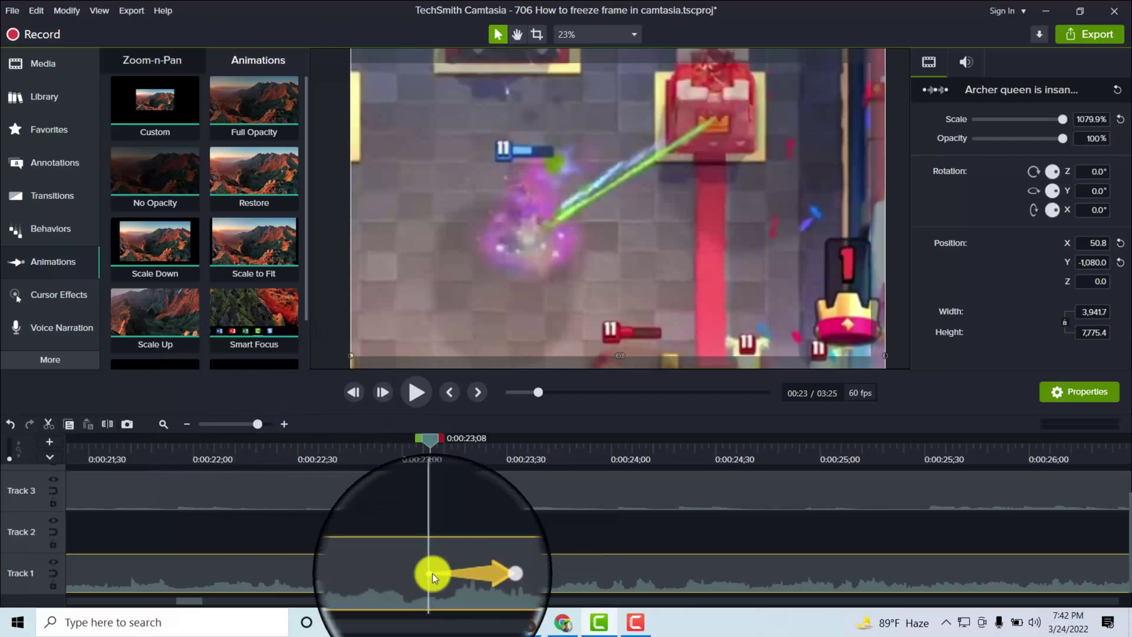
left_click_drag(432, 573, 460, 574)
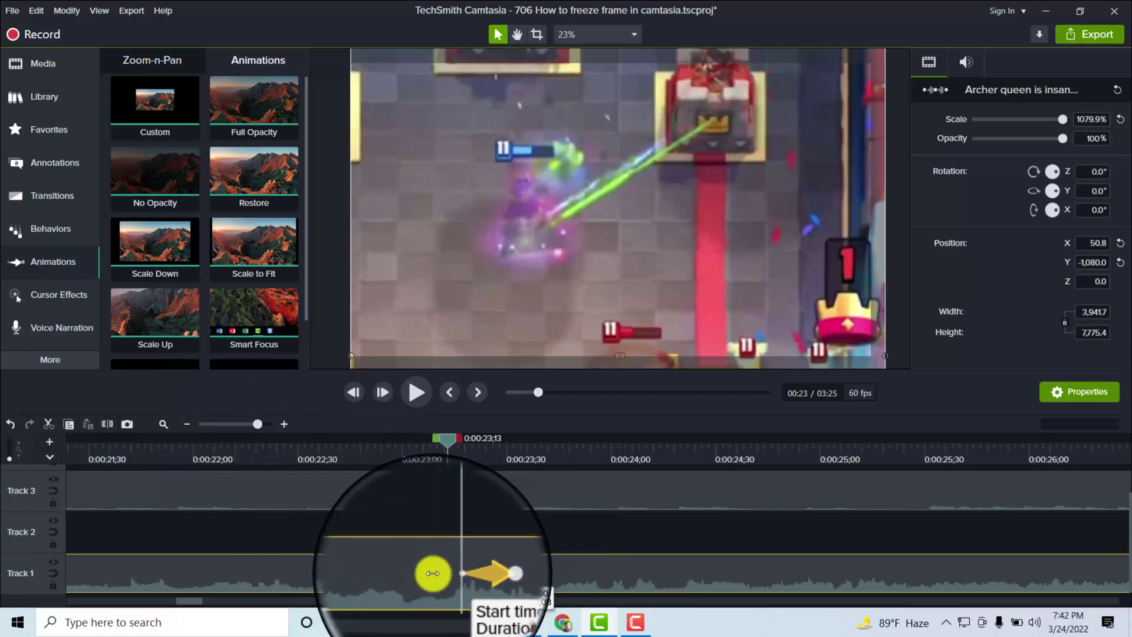
left_click_drag(432, 574, 456, 575)
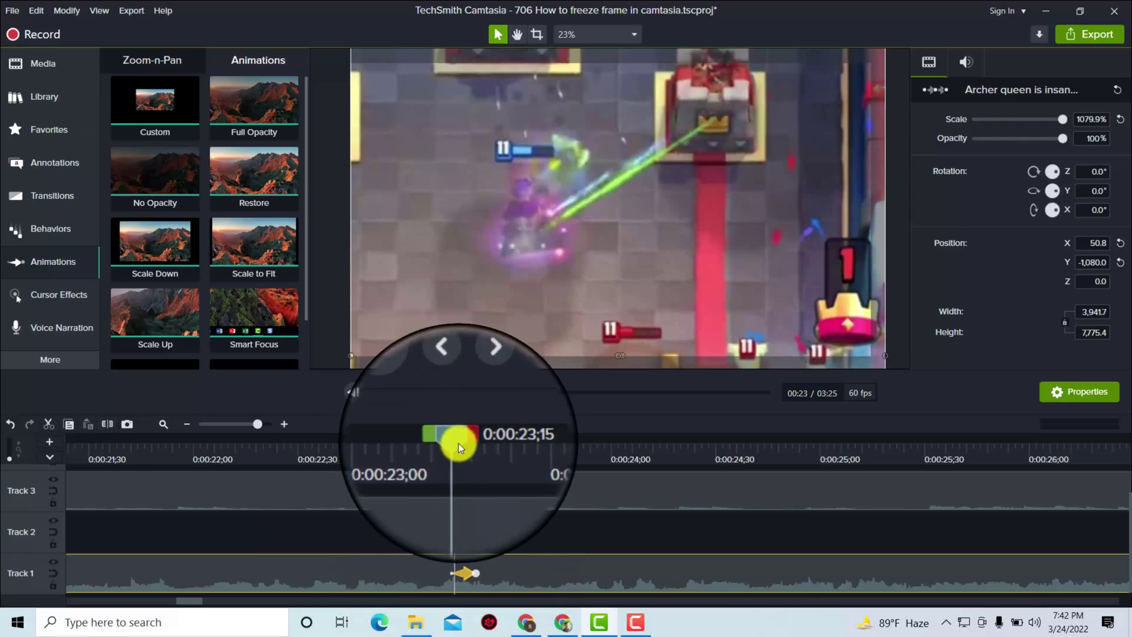
Place the playhead at the animation's end, around 0:00:23;21
left_click_drag(459, 443, 474, 461)
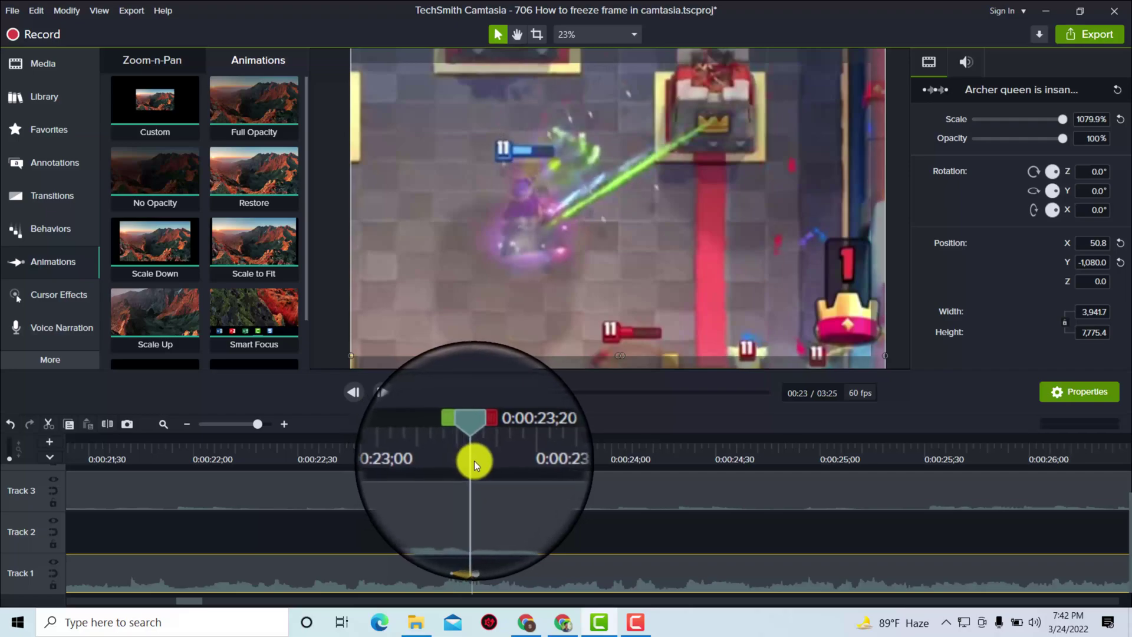
left_click(260, 422)
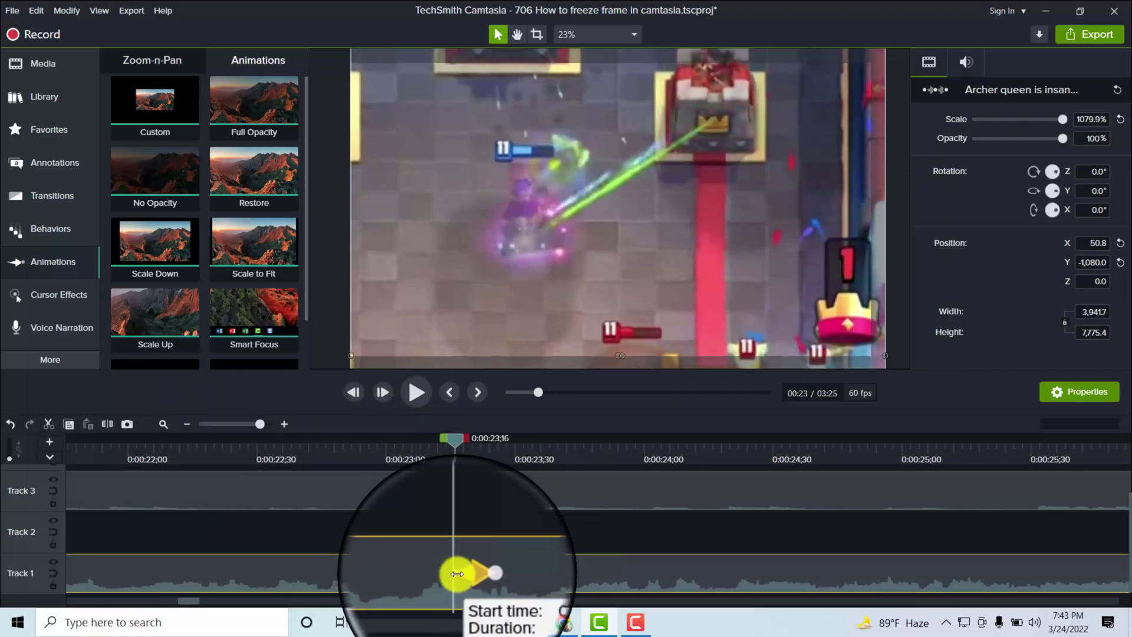
left_click(458, 437)
left_click_drag(457, 438, 477, 450)
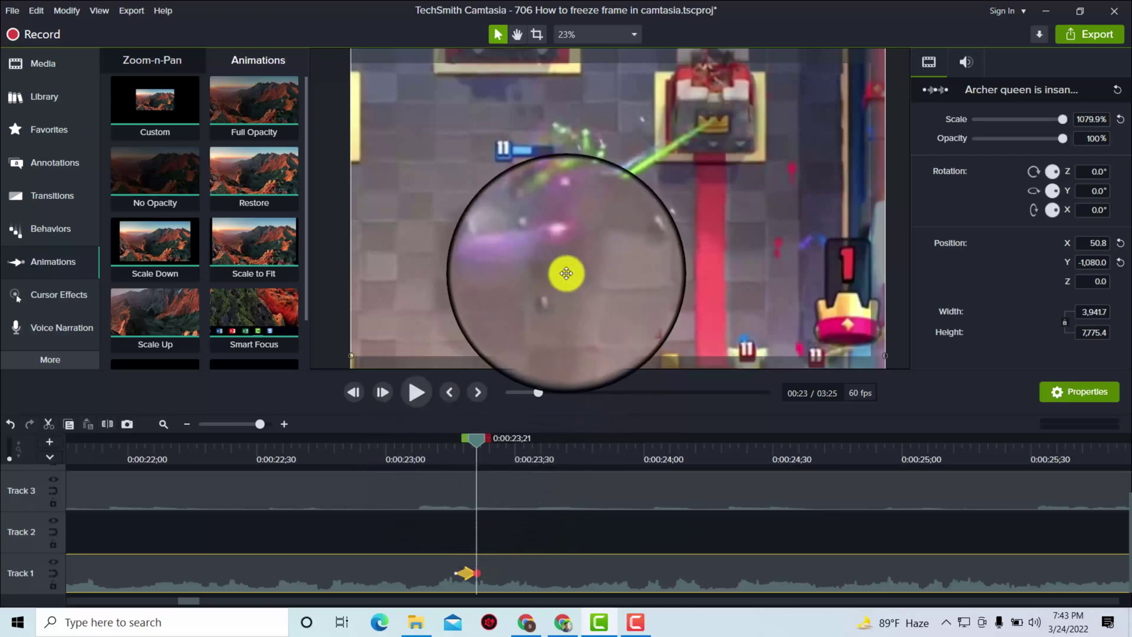
Scale the gameplay clip to 1332%, reposition it on the canvas, and fit the canvas view
mouse_move(566, 274)
left_mouse_down()
mouse_move(558, 292)
mouse_move(519, 190)
mouse_move(549, 271)
mouse_move(451, 188)
mouse_move(540, 171)
mouse_move(523, 192)
left_mouse_up()
scroll(737, 222, "down", 3)
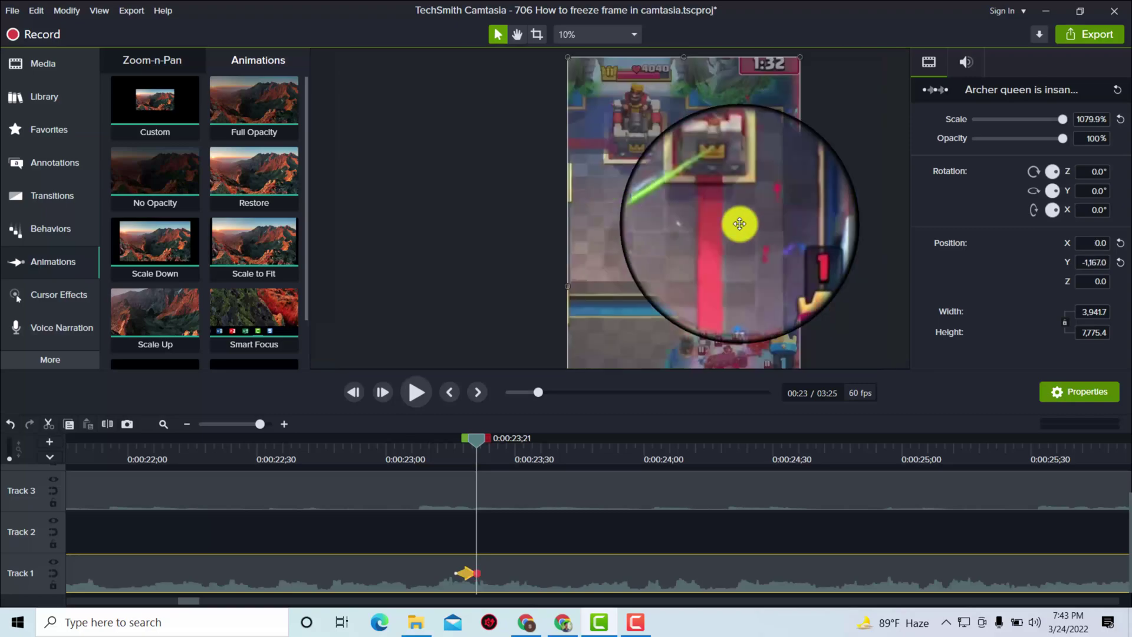
left_click_drag(568, 286, 513, 293)
scroll(577, 238, "up", 3)
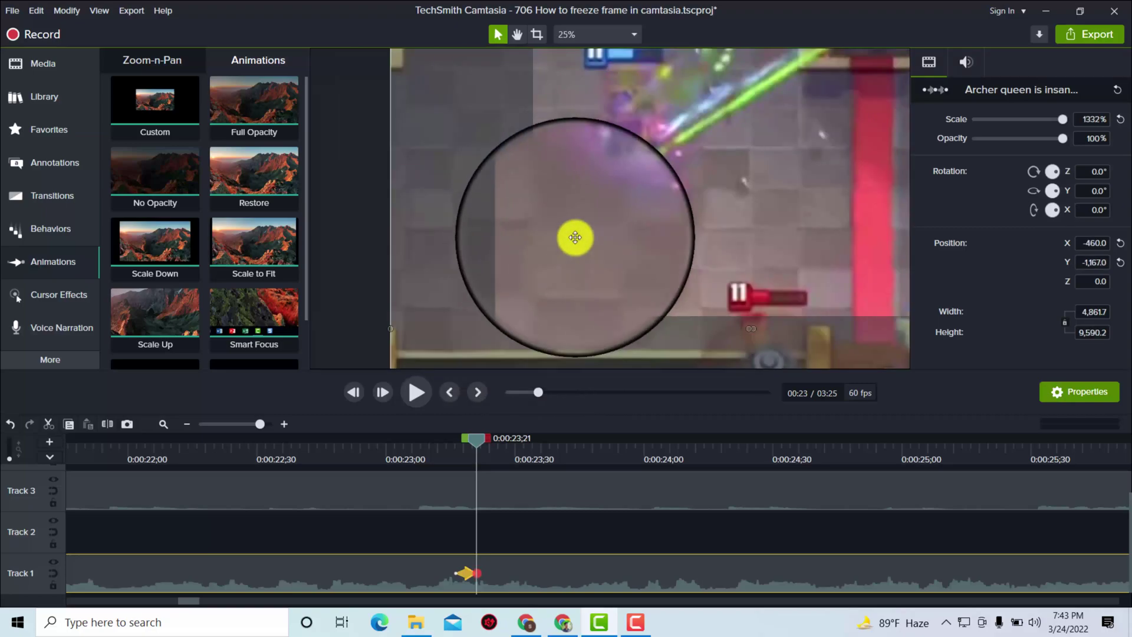
left_click_drag(652, 283, 690, 283)
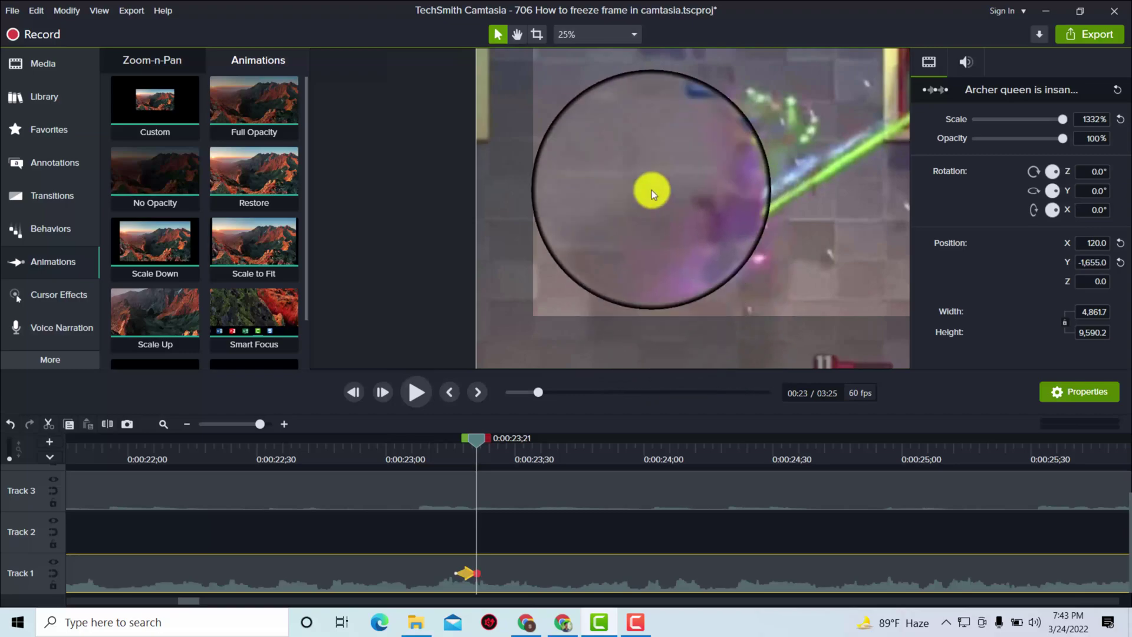
left_click(589, 36)
left_click(582, 54)
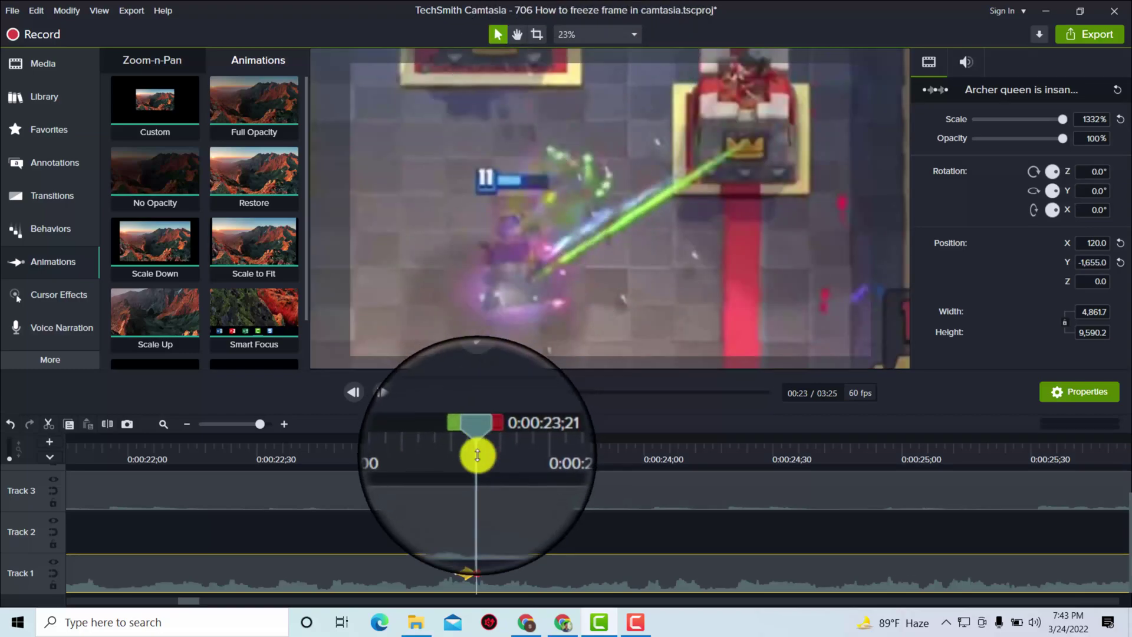
Copy the custom animation and paste a second copy onto the gameplay clip
right_click(465, 573)
left_click(512, 496)
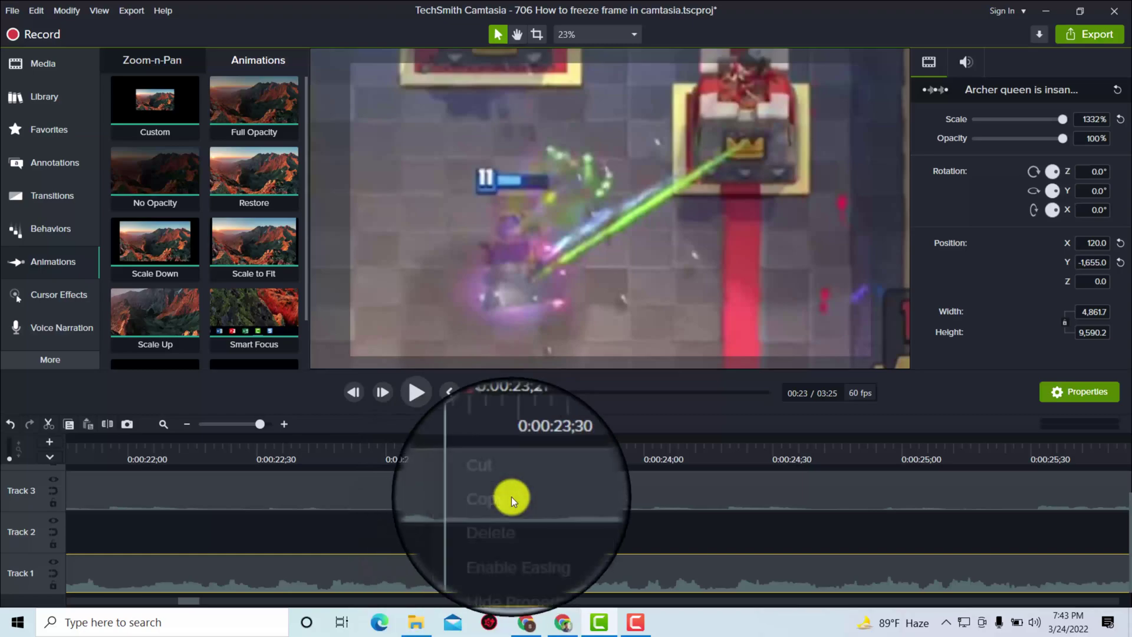
left_click(480, 450)
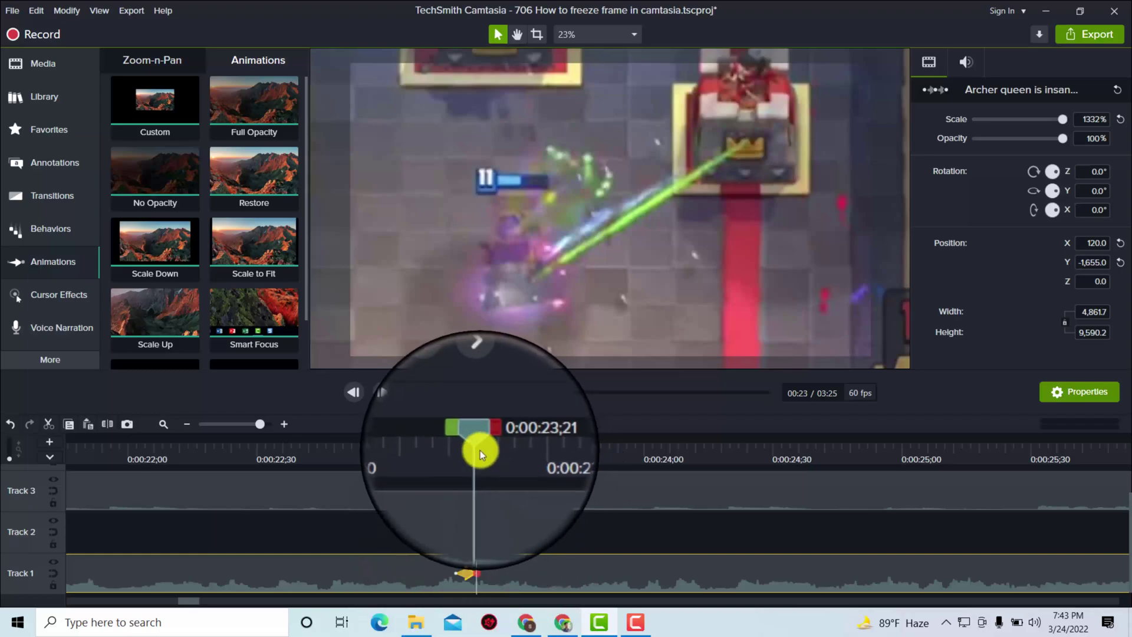
right_click(496, 575)
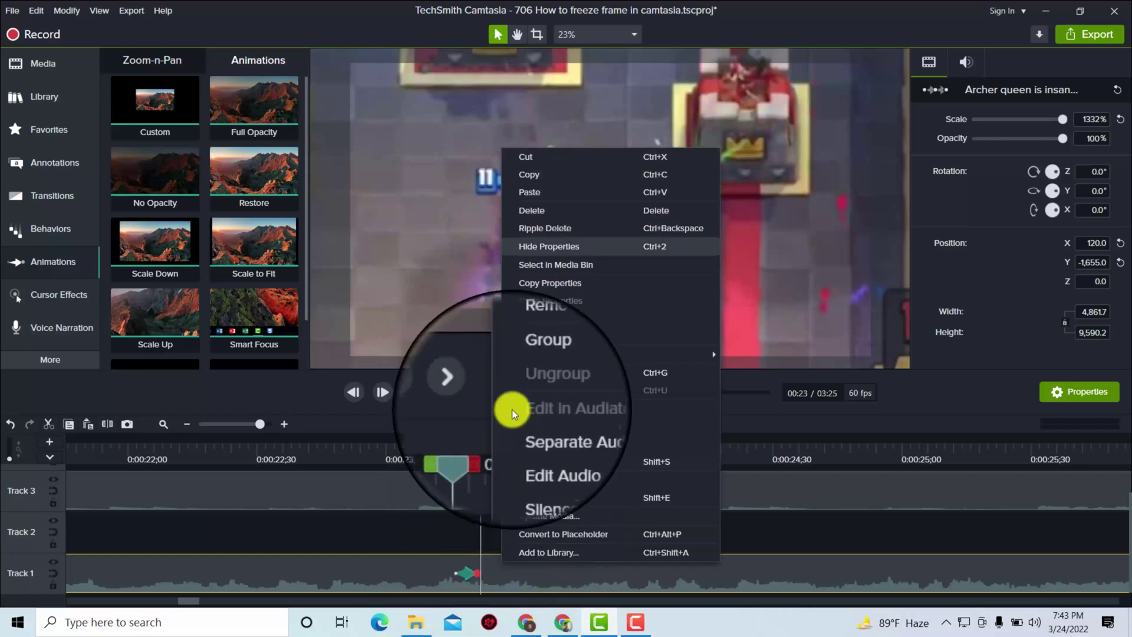
left_click(533, 194)
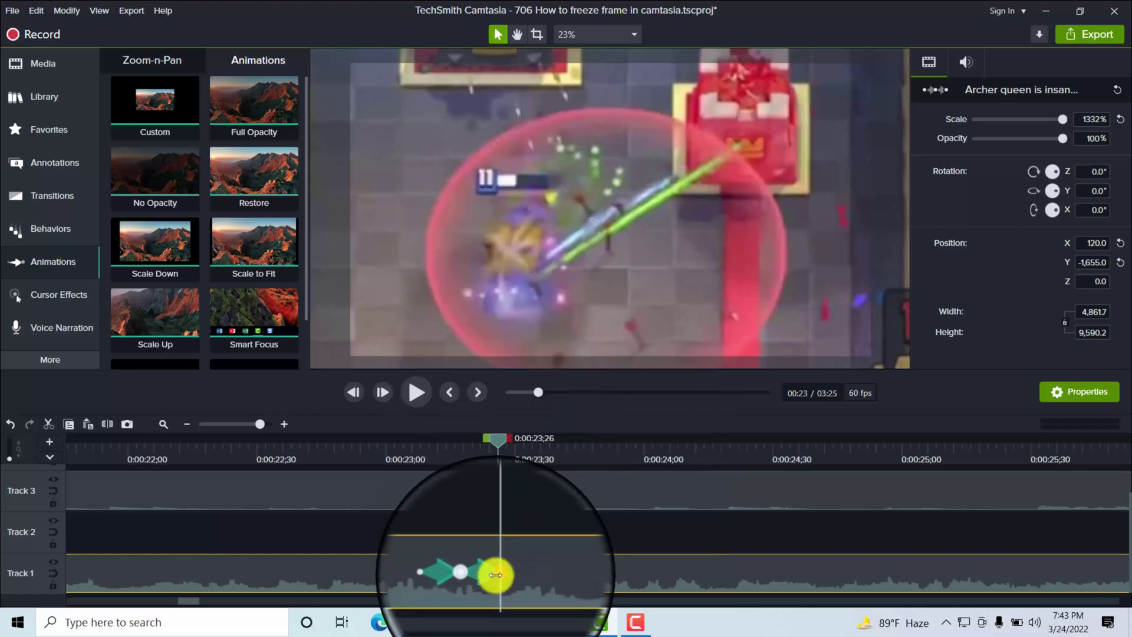
Lengthen the pasted animation to about 0:00:23;28 and nudge the clip to X 154.8, Y −1633.2
left_click(469, 463)
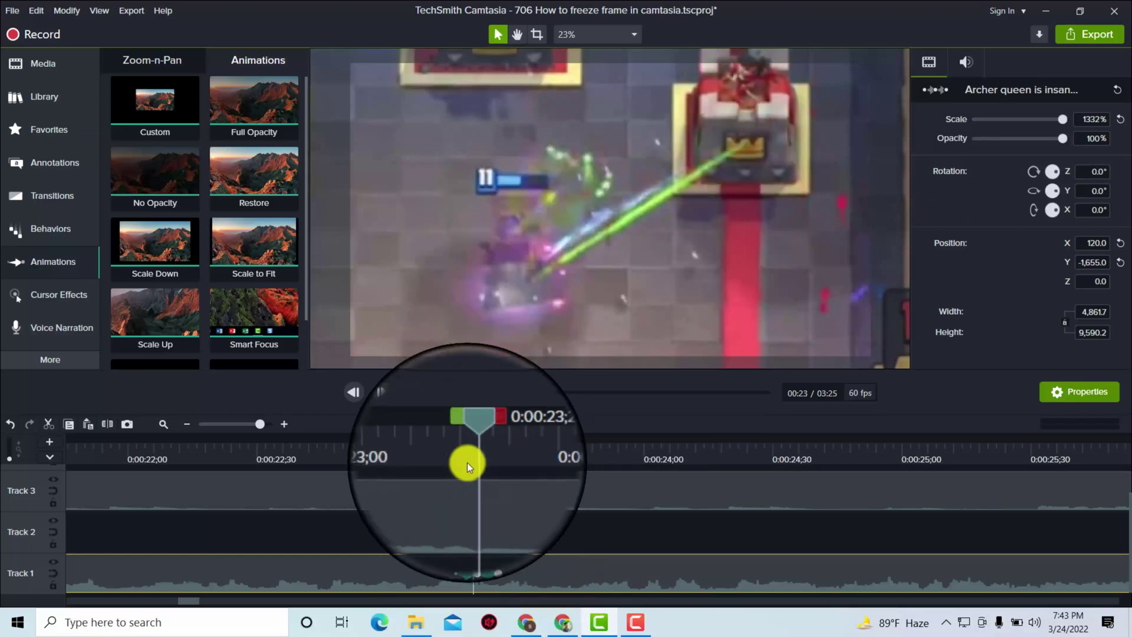
left_click_drag(478, 468, 493, 473)
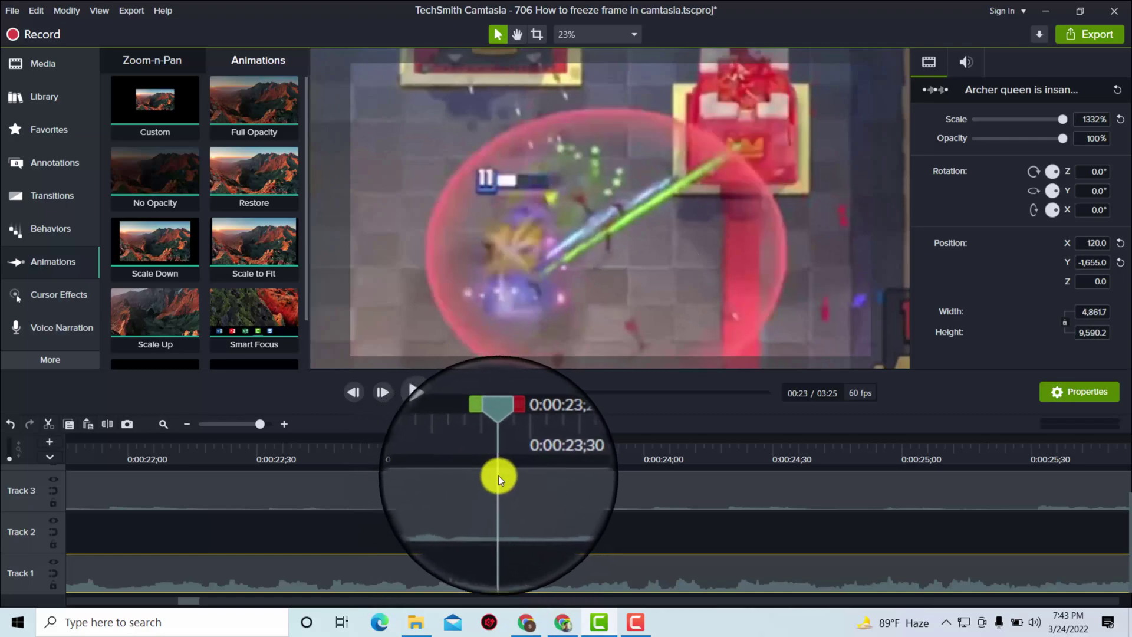
left_click(505, 459)
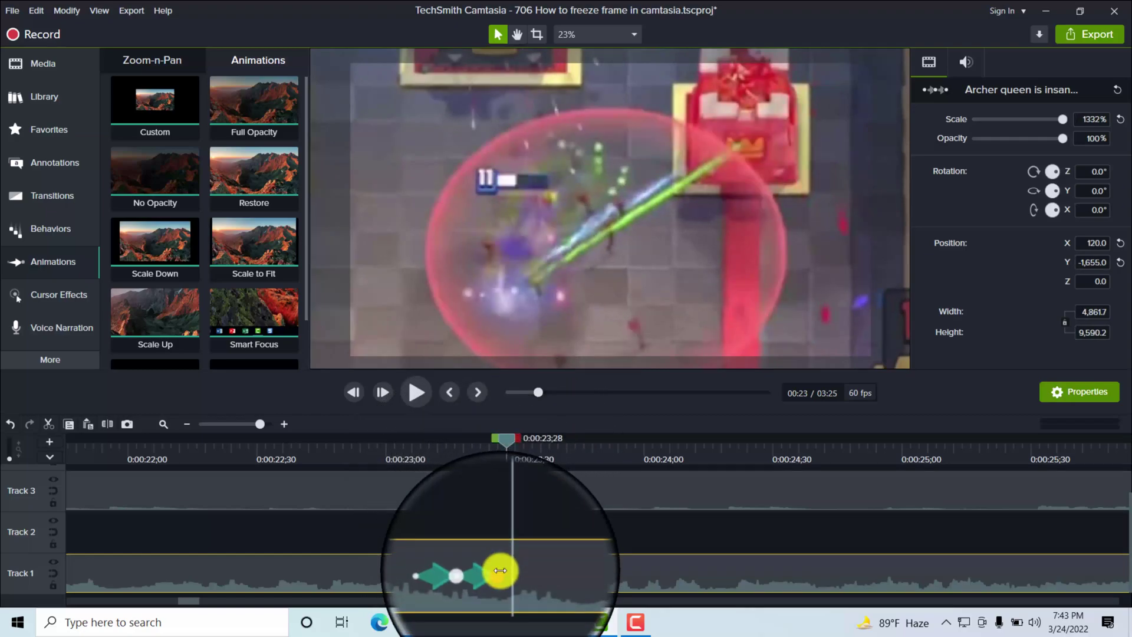
left_click_drag(500, 571, 479, 577)
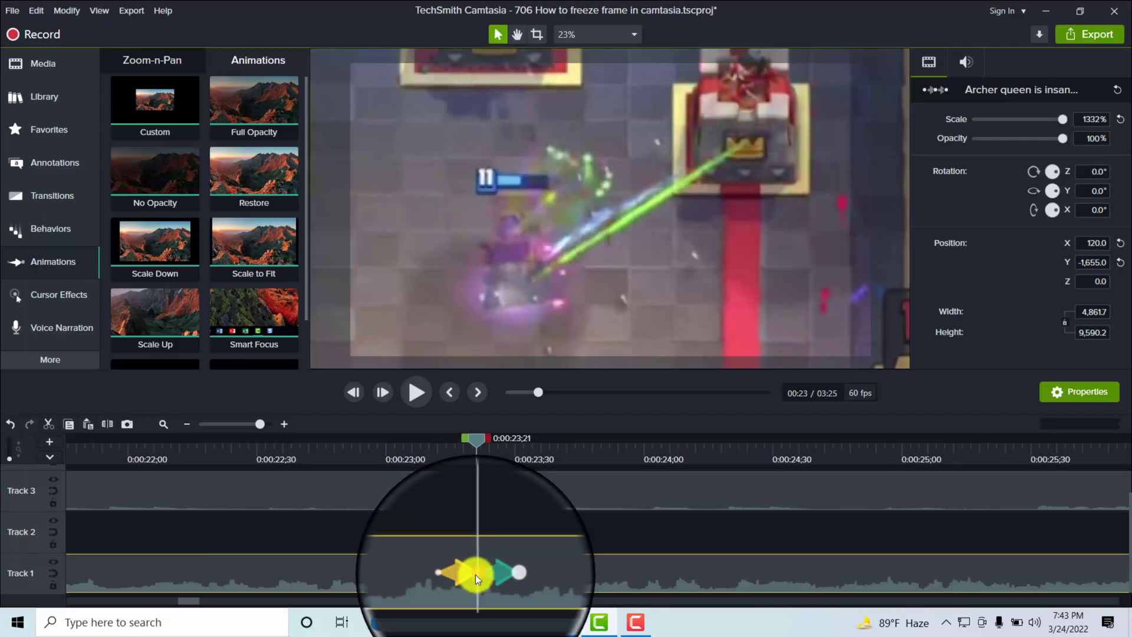
left_click_drag(531, 304, 536, 298)
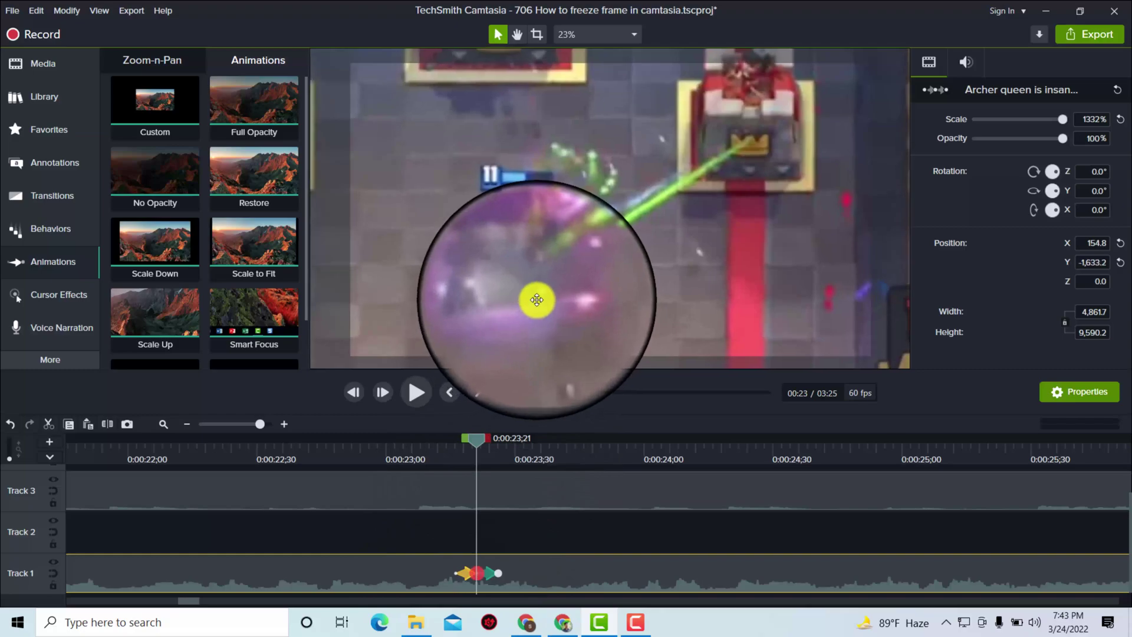
Shift the clip at the later animation point, then at the earlier point to X 0.0, Y −1202.8
double_click(499, 573)
mouse_move(536, 165)
left_mouse_down()
mouse_move(507, 185)
mouse_move(518, 169)
mouse_move(539, 210)
mouse_move(515, 177)
left_mouse_up()
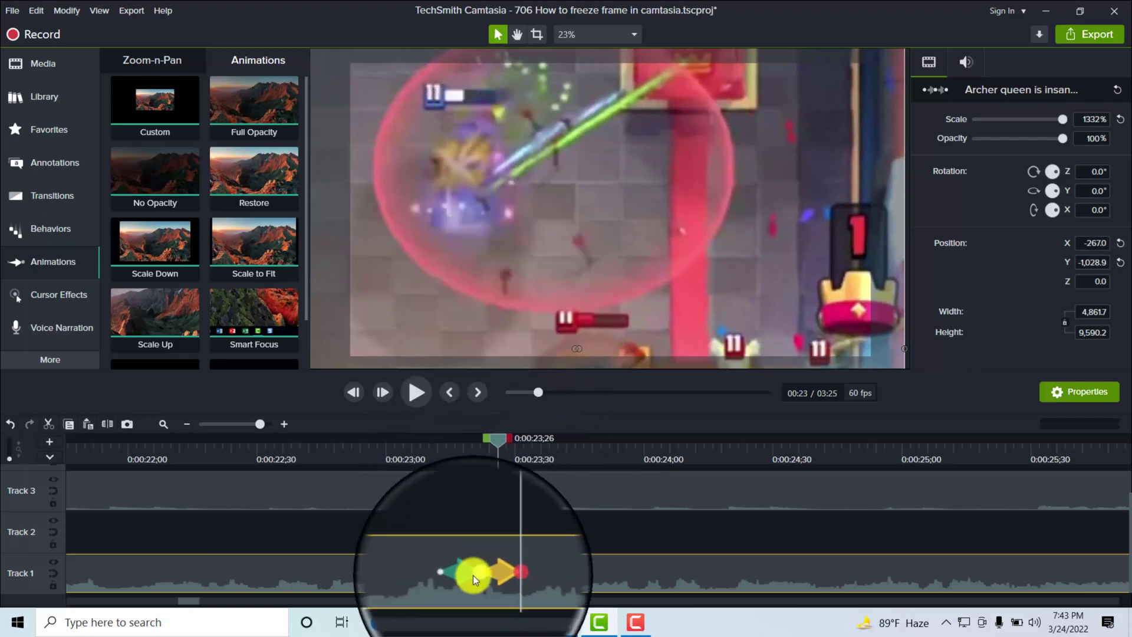
double_click(473, 575)
left_click_drag(463, 448, 499, 460)
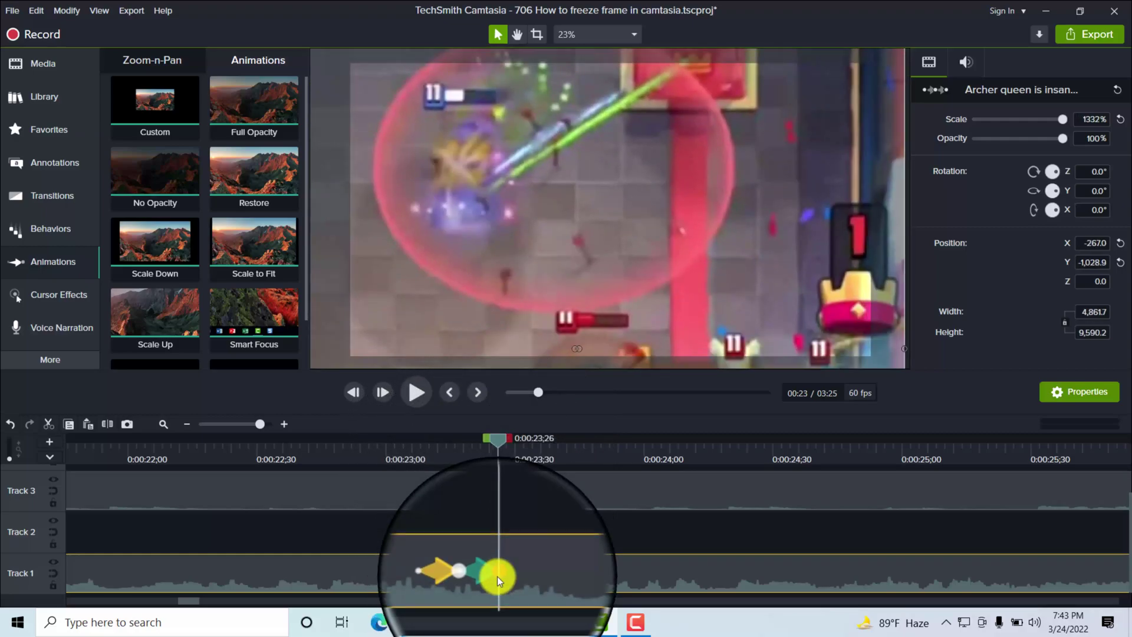
left_click_drag(525, 215, 543, 281)
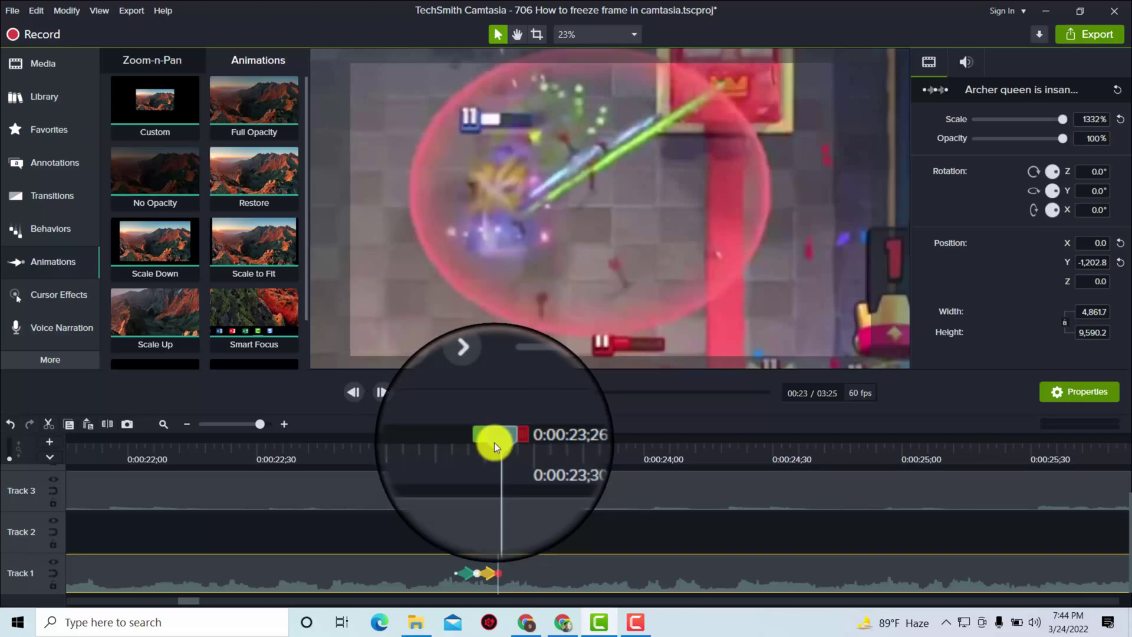
Copy the position animation, paste a third copy after the others, and adjust its timing
mouse_move(495, 444)
left_mouse_down()
mouse_move(458, 454)
mouse_move(511, 477)
left_mouse_up()
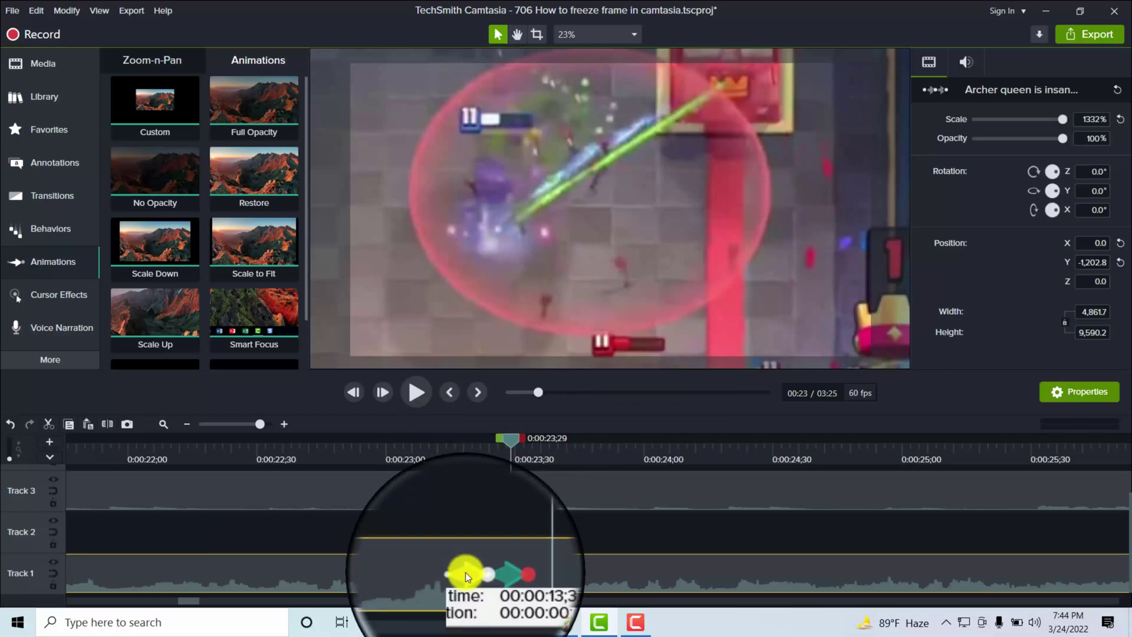
right_click(466, 573)
left_click(503, 500)
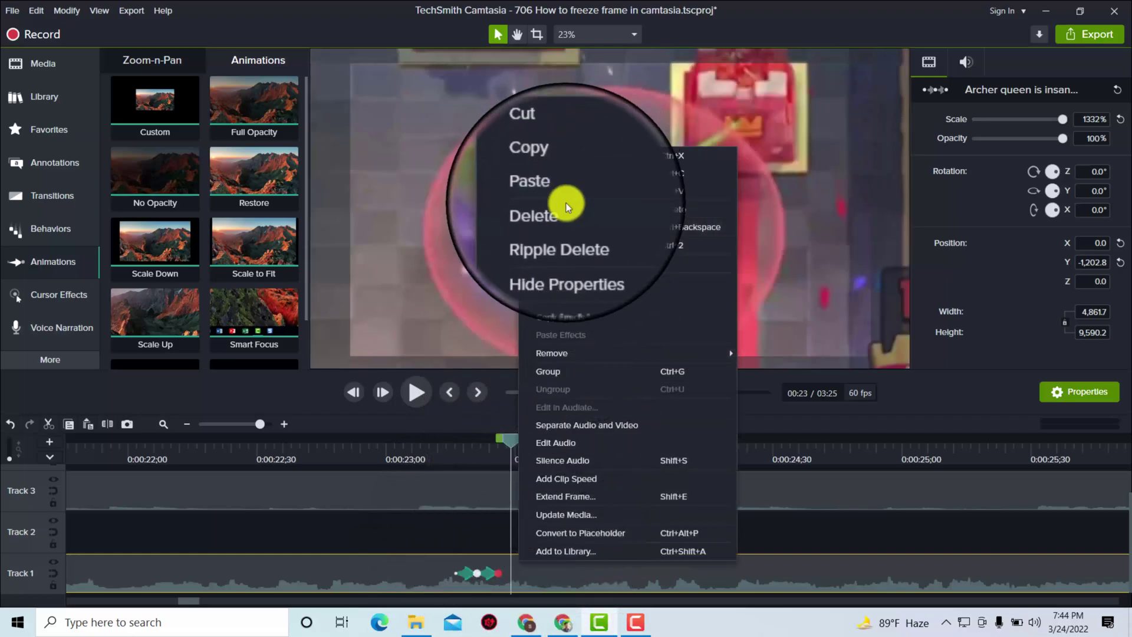
left_click(569, 190)
mouse_move(507, 575)
left_mouse_down()
mouse_move(679, 566)
mouse_move(616, 576)
left_mouse_up()
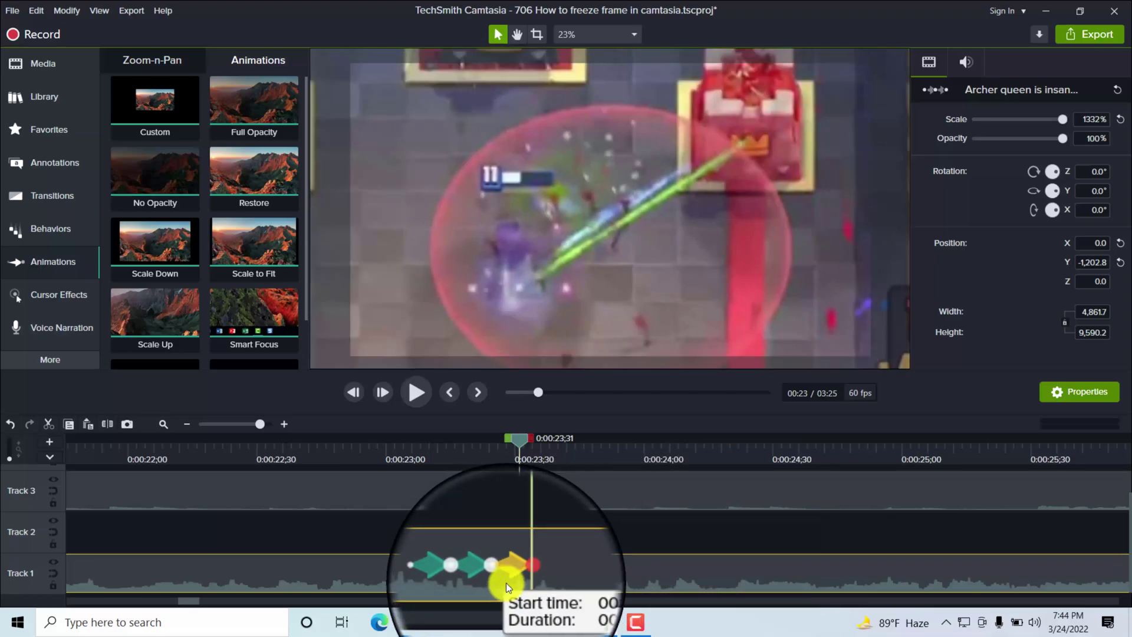
left_click_drag(615, 576, 491, 583)
left_click_drag(458, 454, 529, 477)
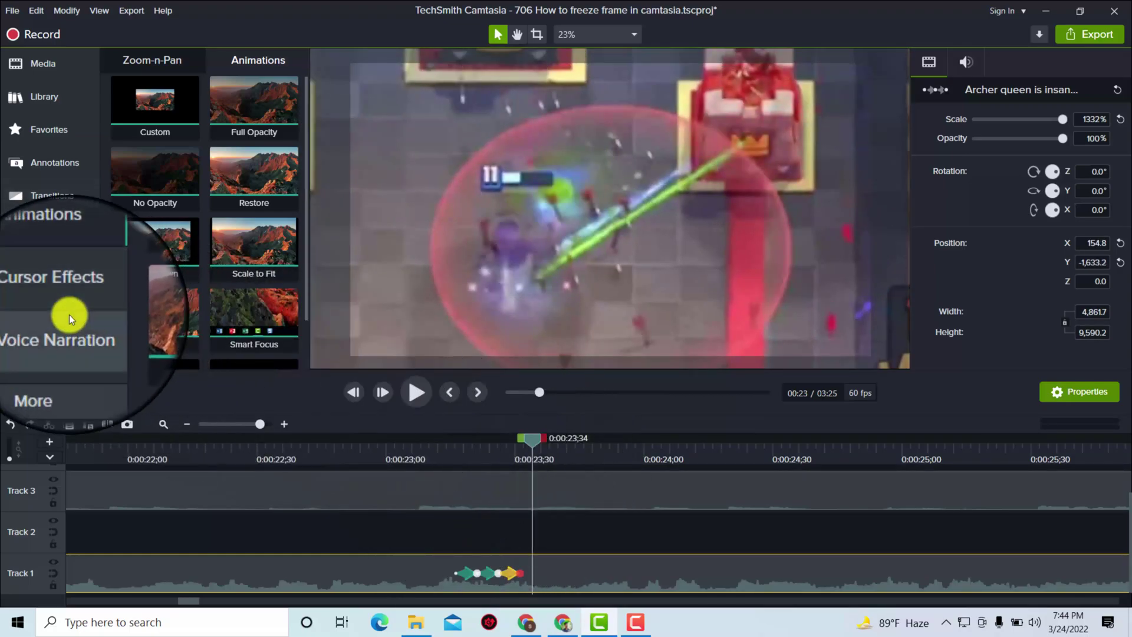
Apply Motion Blur from Visual Effects to the gameplay clip at 100% and preview the blur
left_click(69, 355)
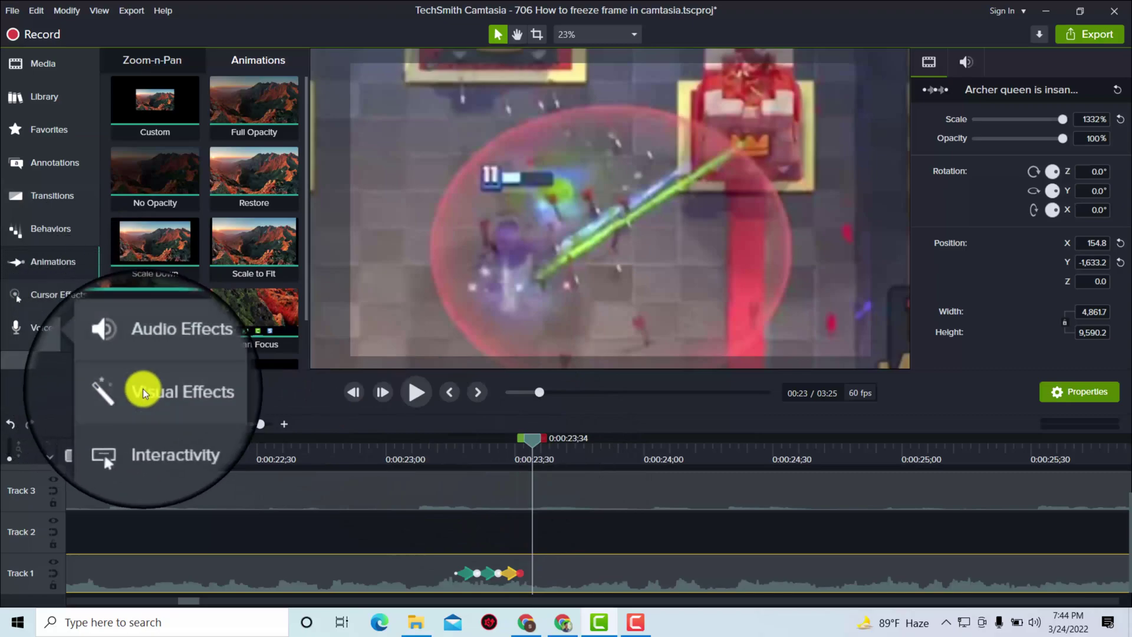
left_click(146, 390)
scroll(216, 257, "down", 3)
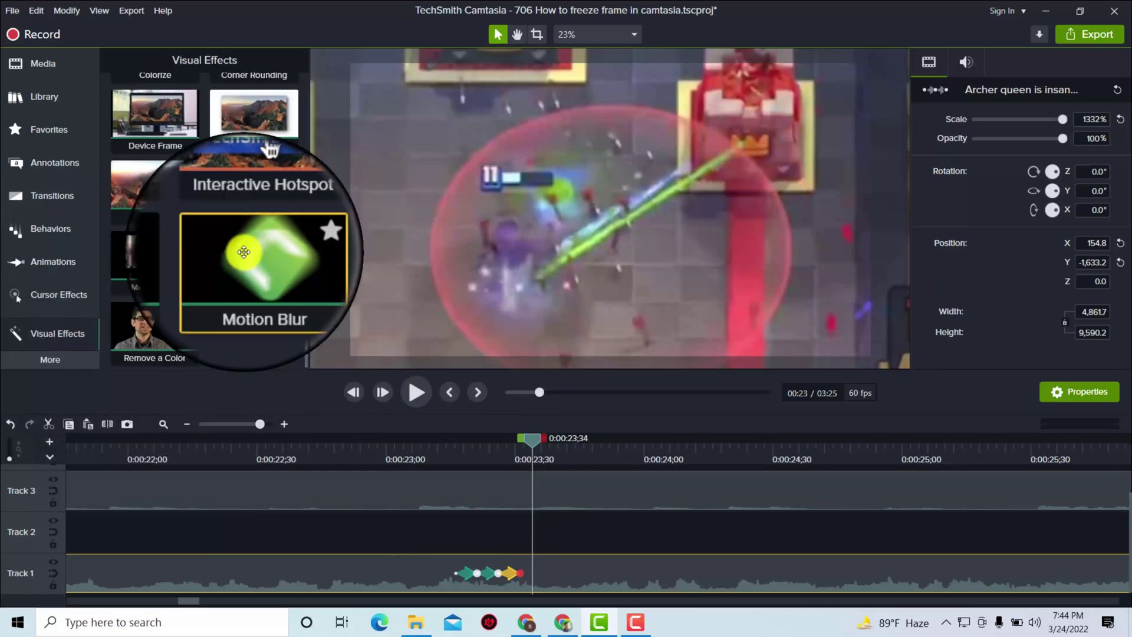
left_click_drag(243, 253, 494, 566)
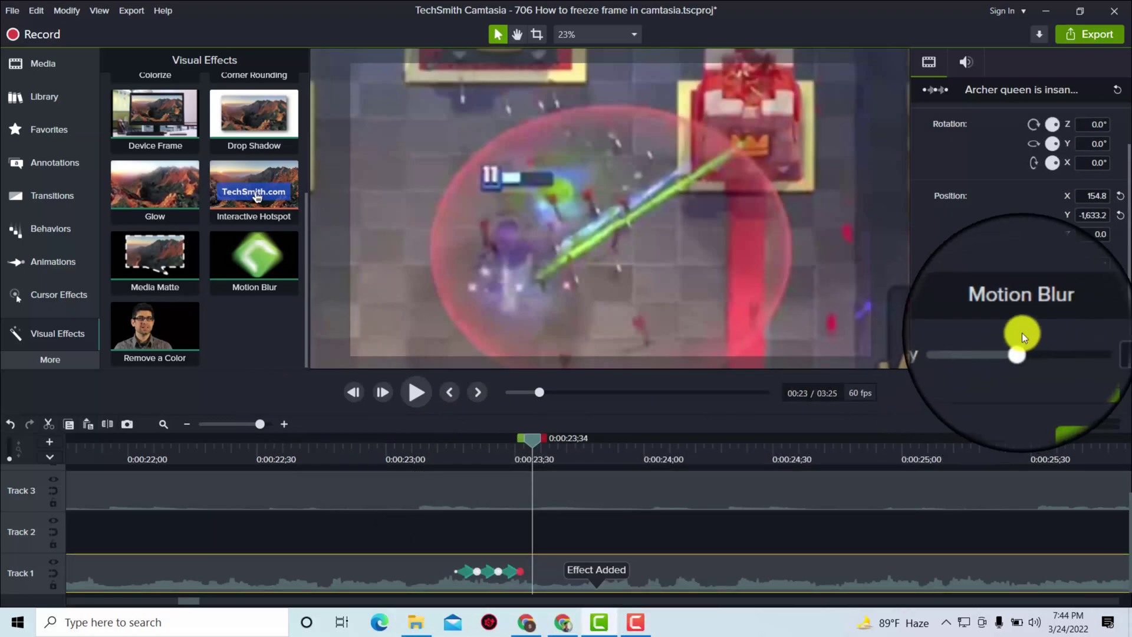
mouse_move(468, 452)
left_mouse_down()
mouse_move(489, 462)
mouse_move(482, 490)
mouse_move(531, 491)
left_mouse_up()
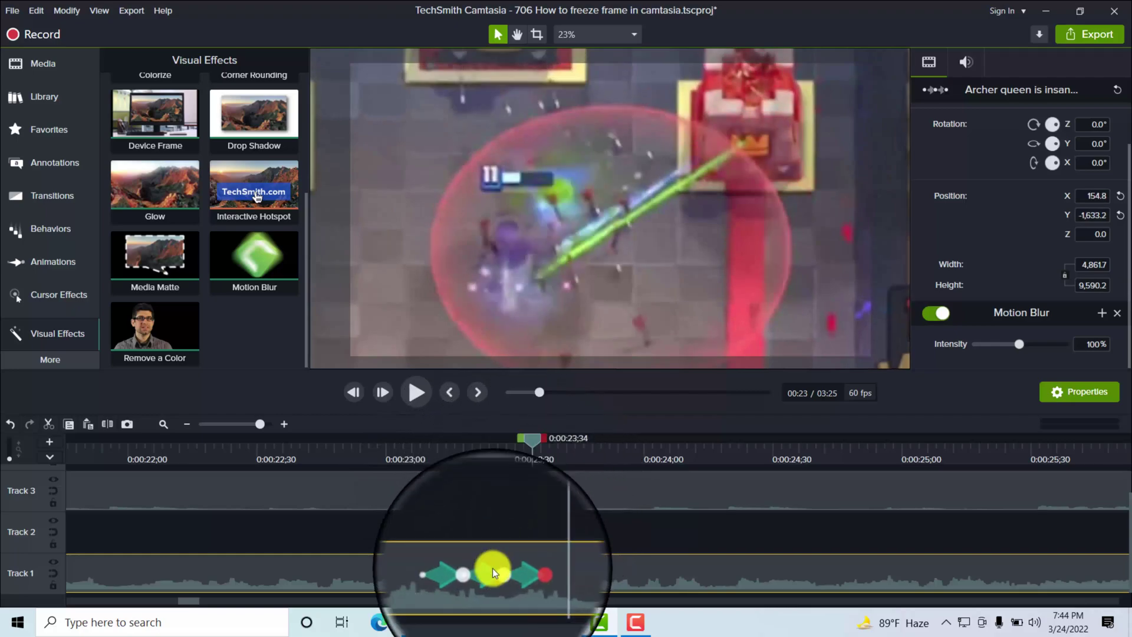
Paste the copied animation after the existing ones and adjust its length
right_click(493, 571)
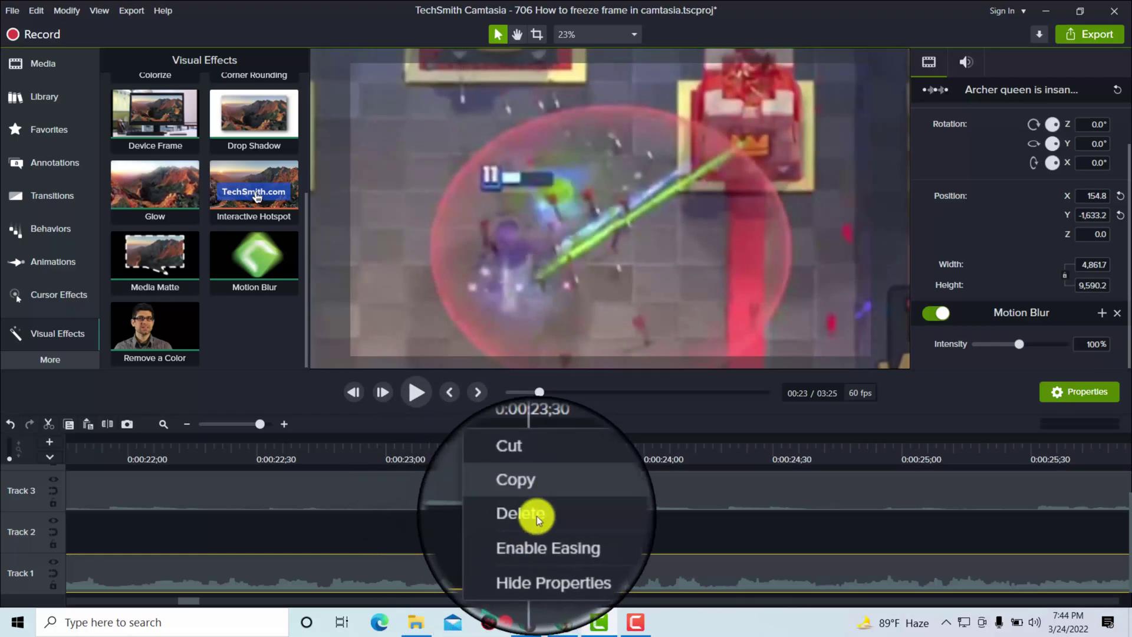
right_click(545, 576)
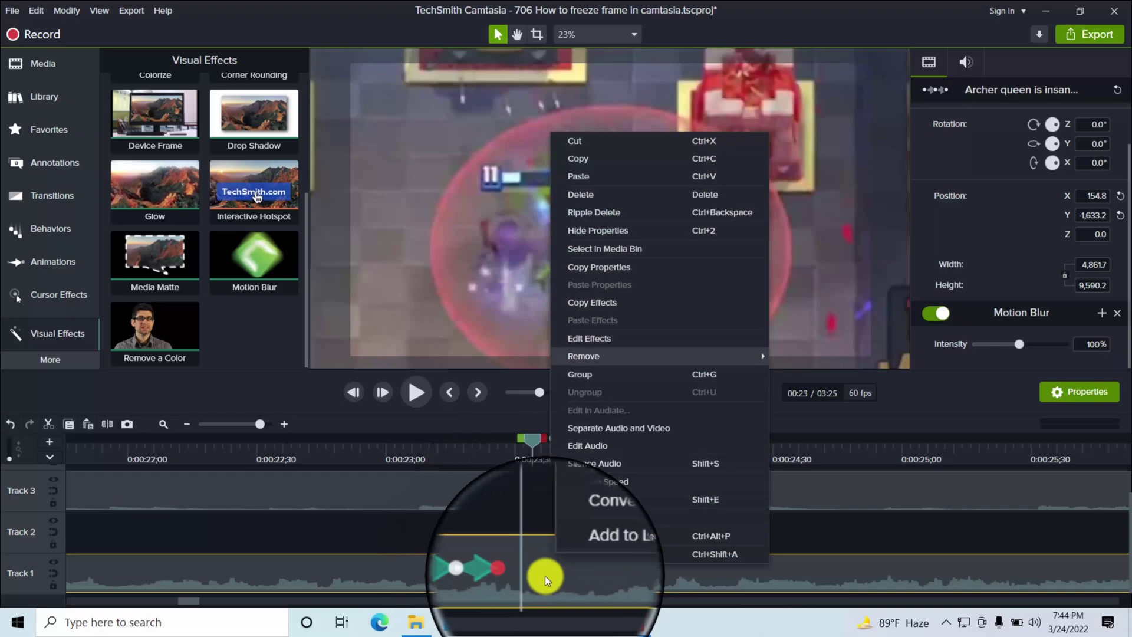
left_click(599, 176)
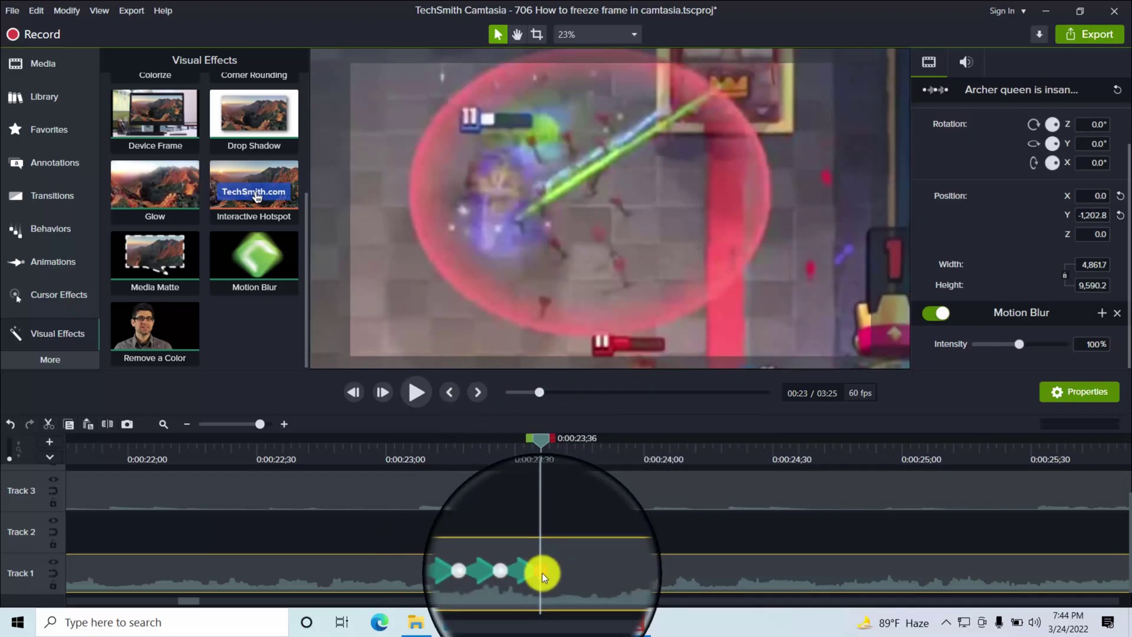
left_click_drag(541, 572, 533, 577)
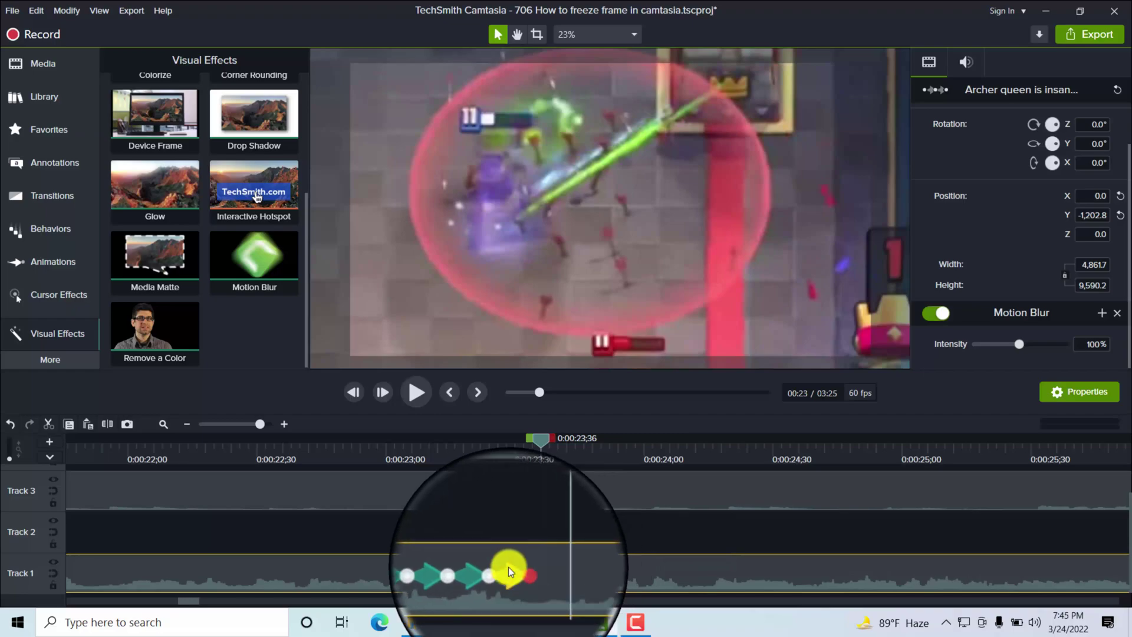
Copy the chain of shake animations and paste it at the playhead
left_click(465, 572)
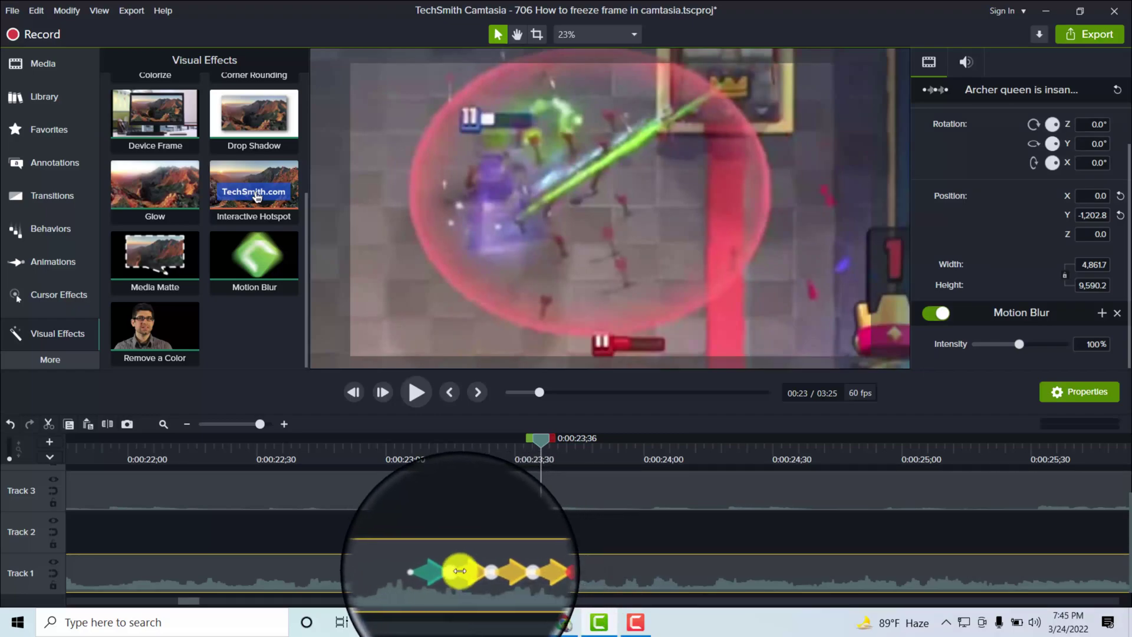
right_click(447, 571)
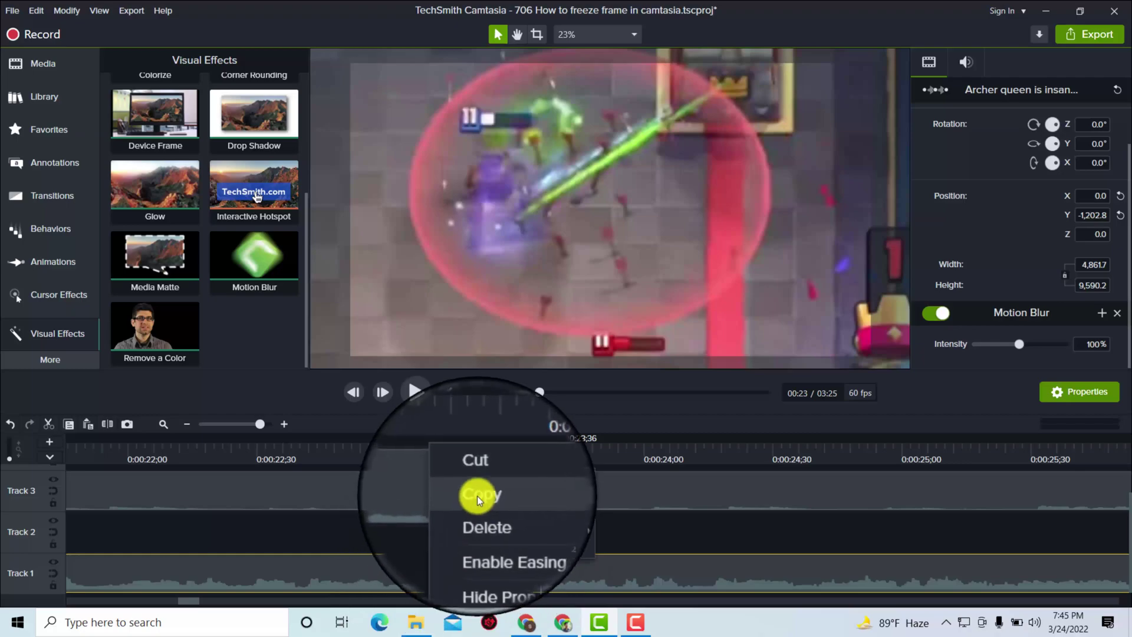
left_click(477, 497)
right_click(550, 559)
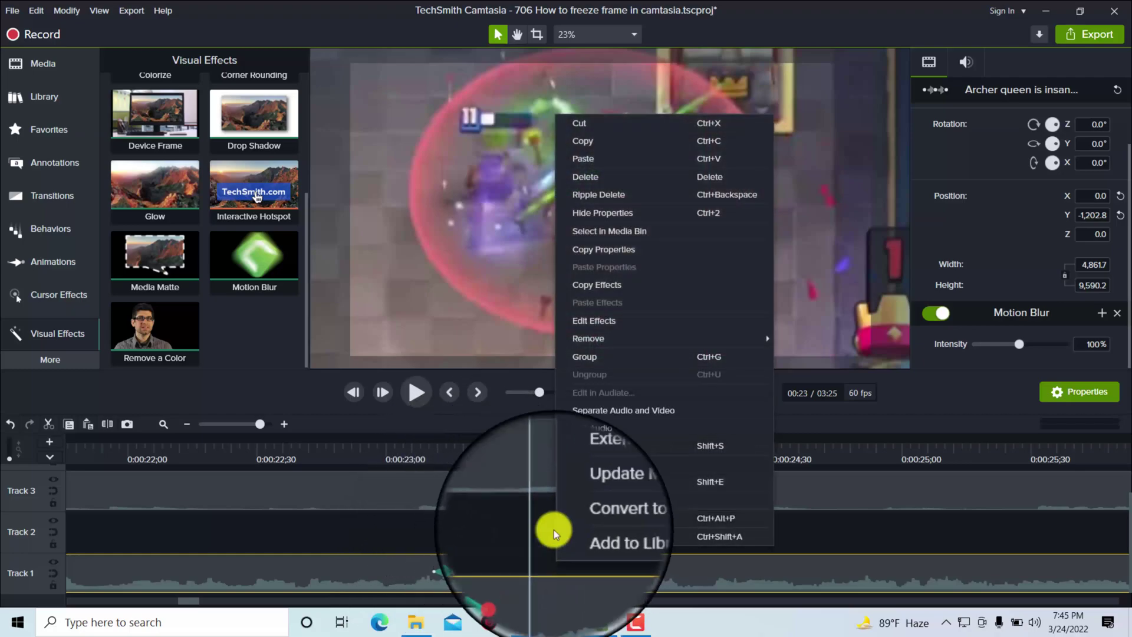
left_click(606, 156)
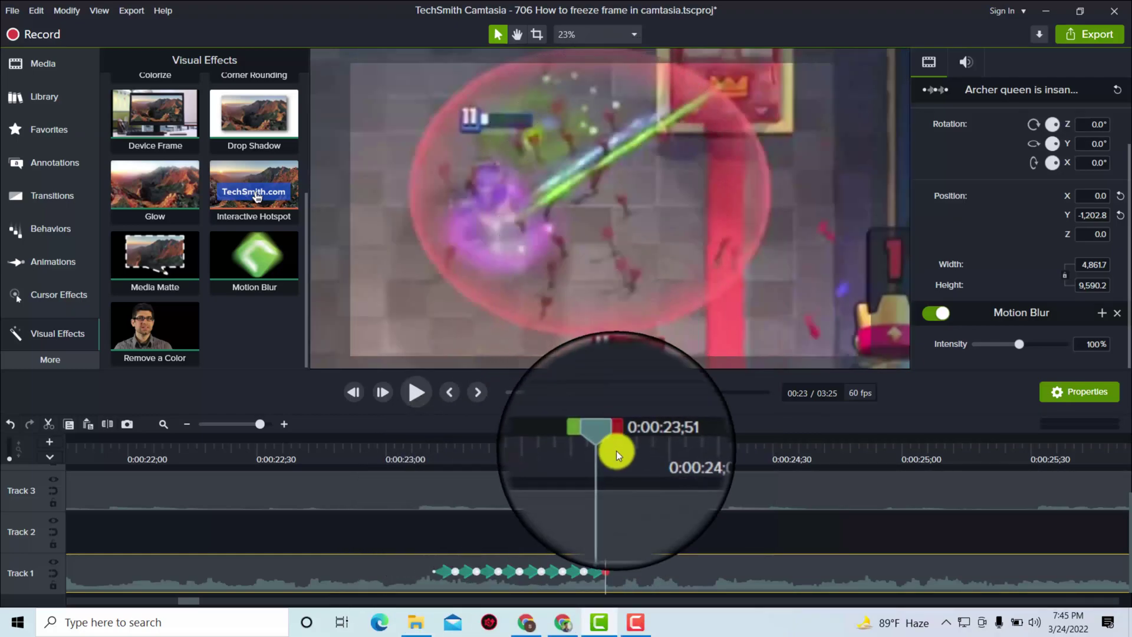
Paste another copy of the shake keyframes toward 24 seconds and scrub through them
right_click(626, 576)
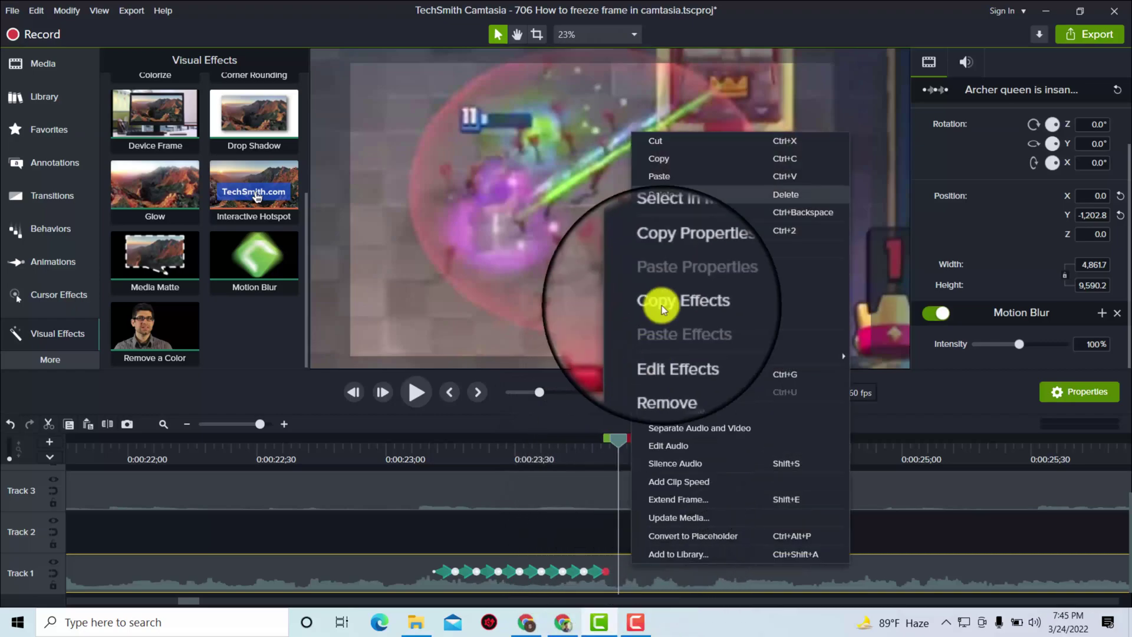
left_click(677, 177)
mouse_move(428, 461)
left_mouse_down()
mouse_move(540, 478)
mouse_move(426, 512)
left_mouse_up()
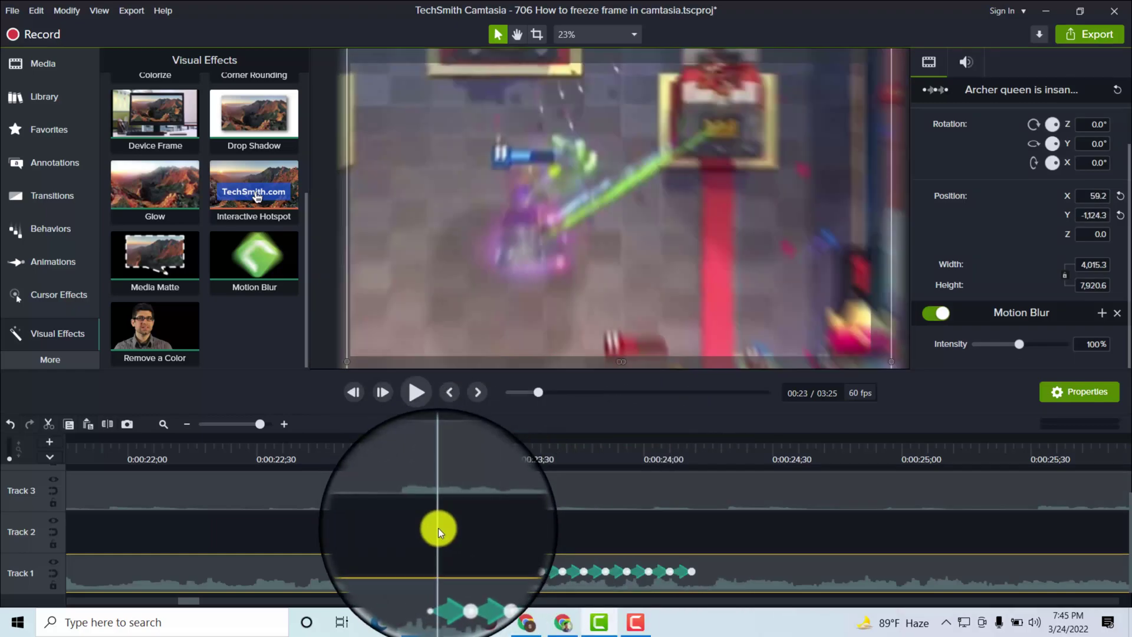
left_click_drag(433, 455, 431, 454)
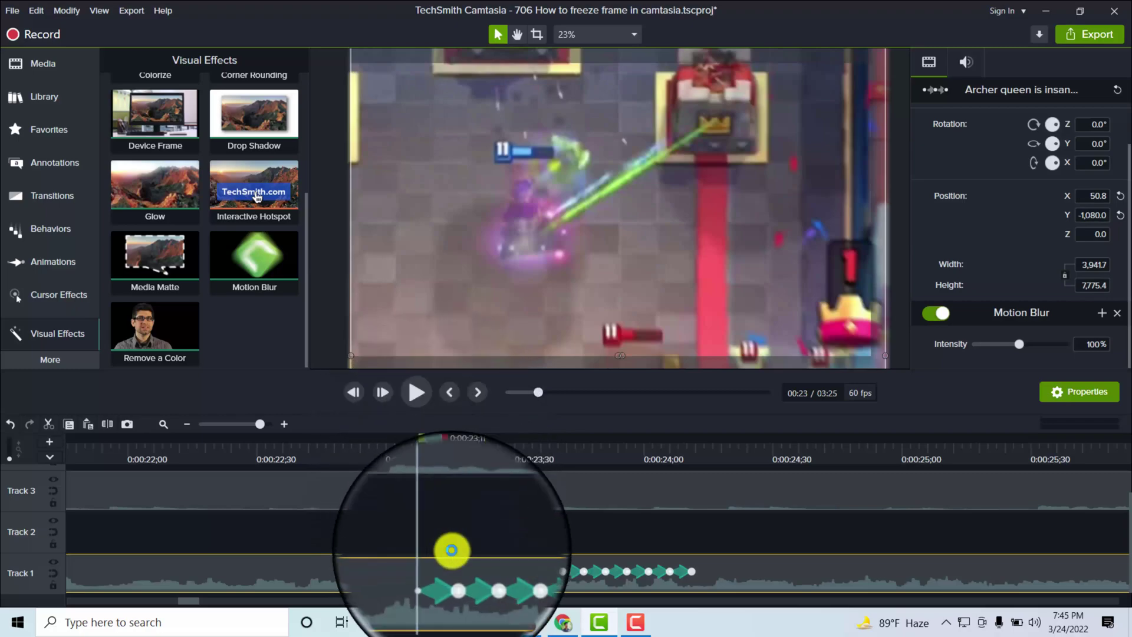
left_click(544, 456)
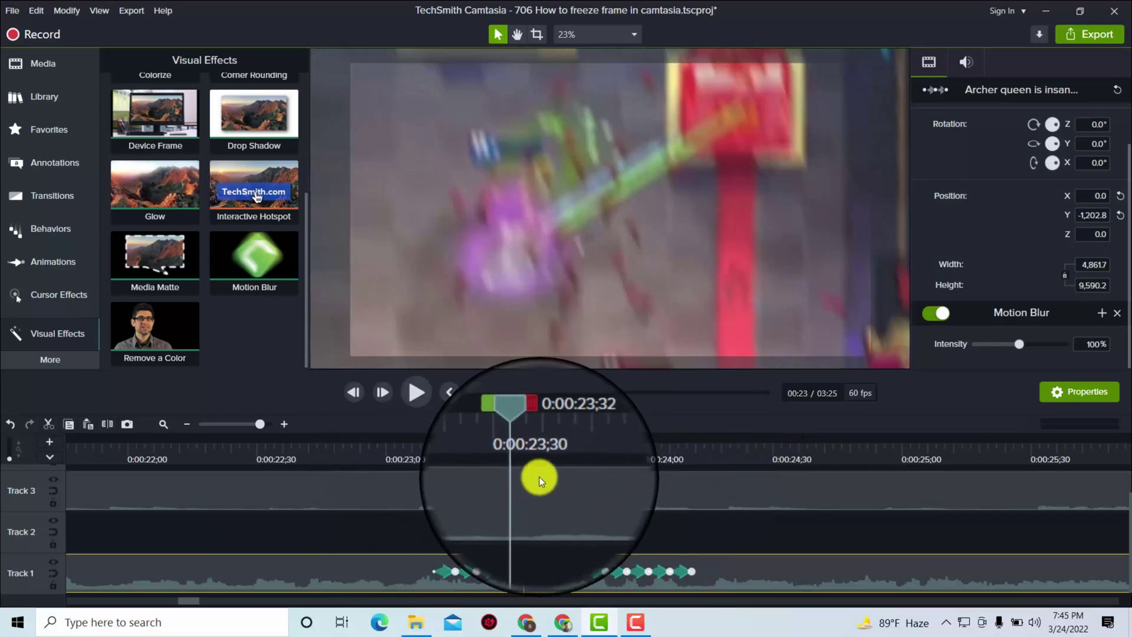
mouse_move(451, 485)
left_mouse_down()
mouse_move(376, 510)
mouse_move(436, 513)
left_mouse_up()
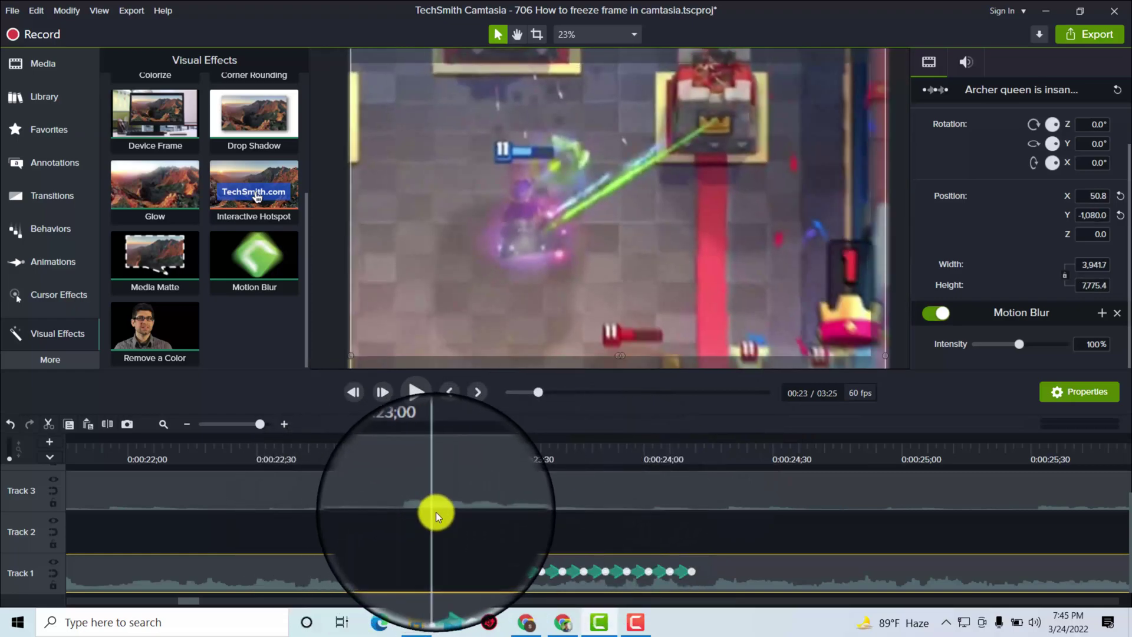
left_click(418, 397)
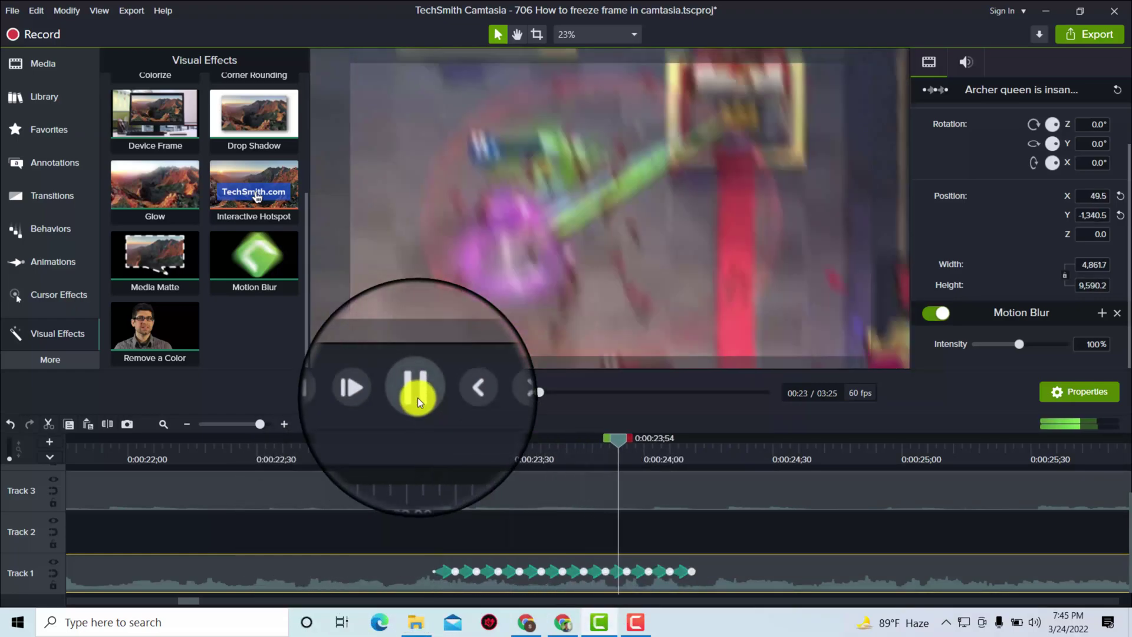
left_click(418, 397)
left_click(421, 438)
left_click(417, 394)
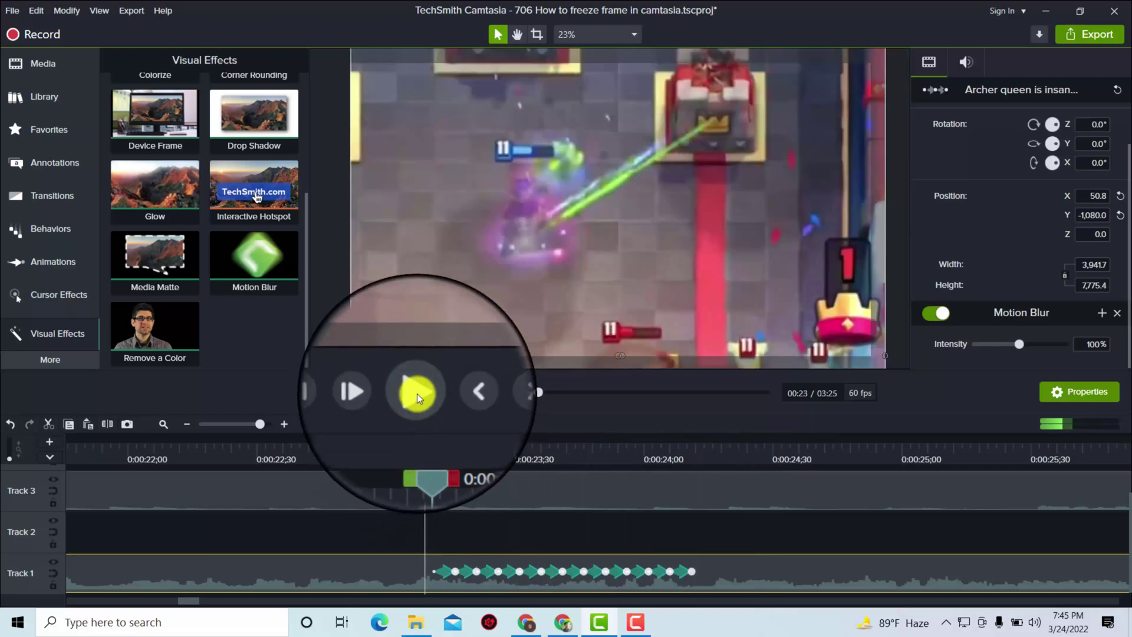
left_click(417, 394)
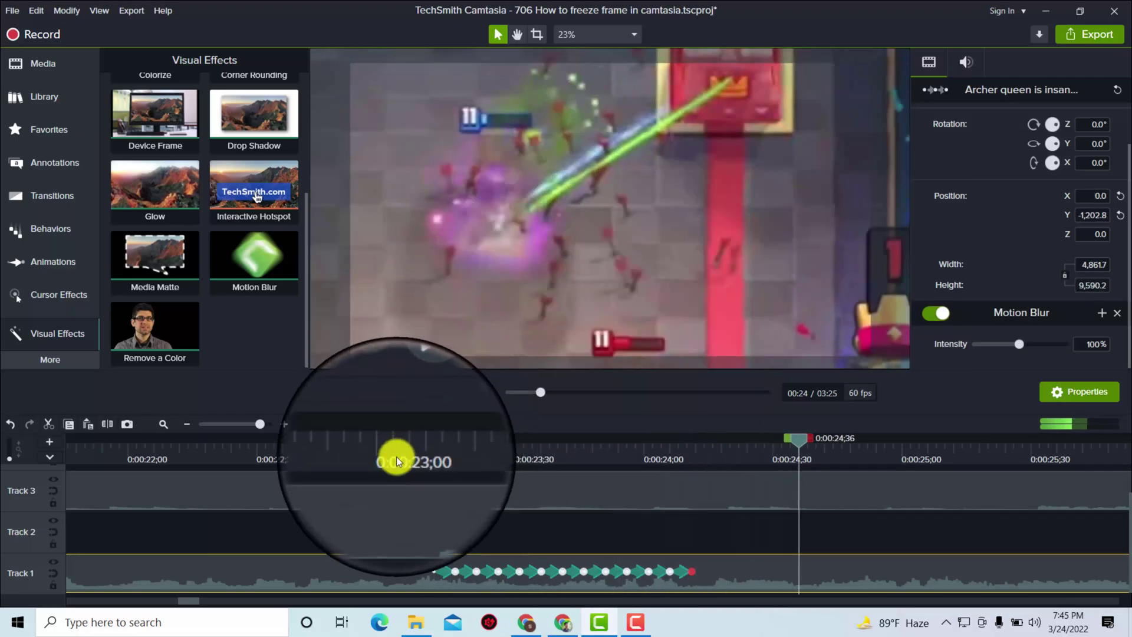
left_click(400, 457)
left_click(414, 397)
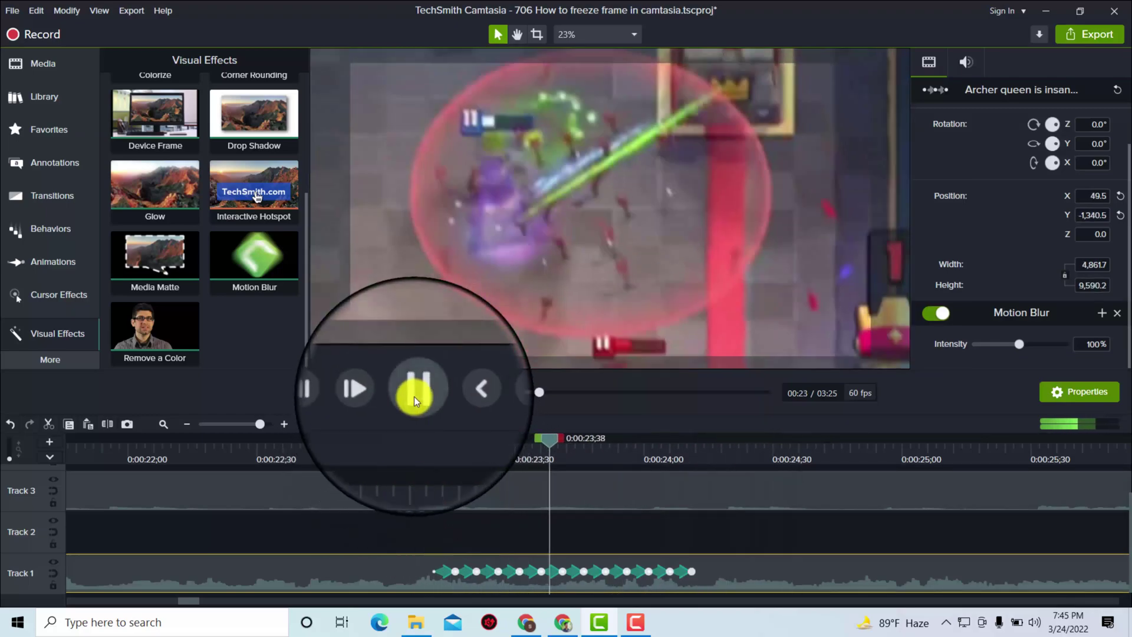
left_click(415, 397)
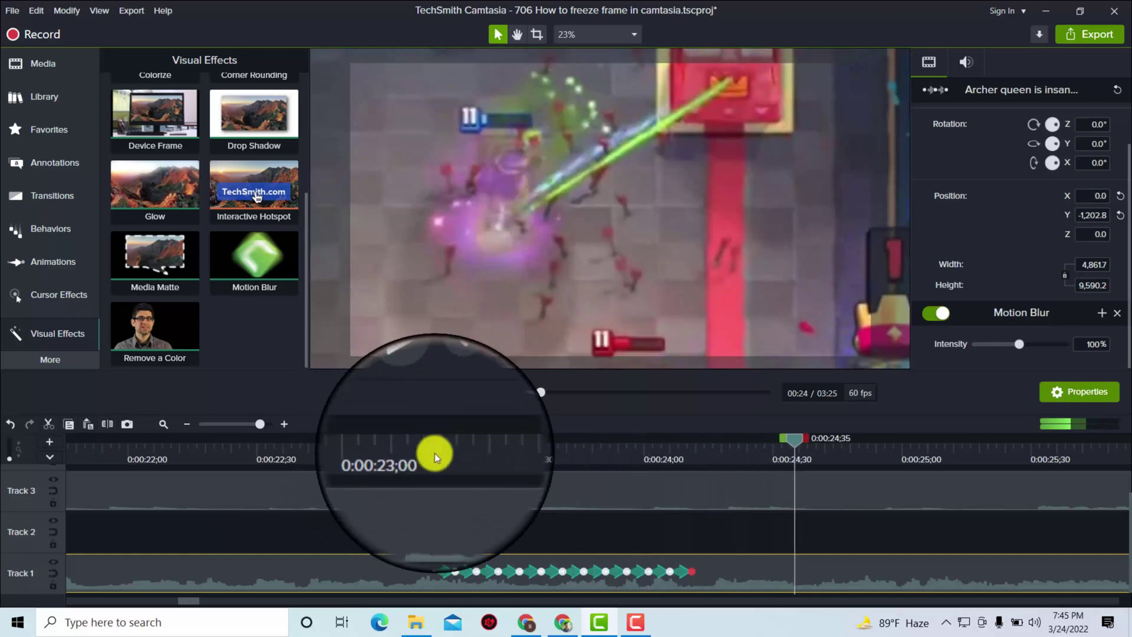
left_click(475, 570)
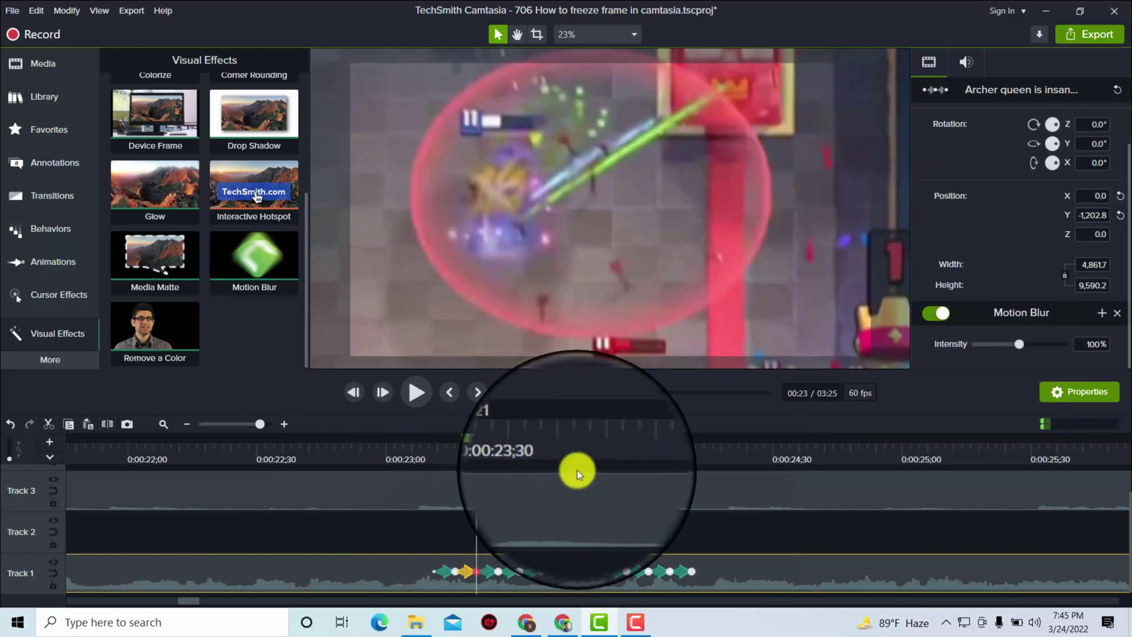
left_click(601, 448)
left_click_drag(600, 447, 439, 516)
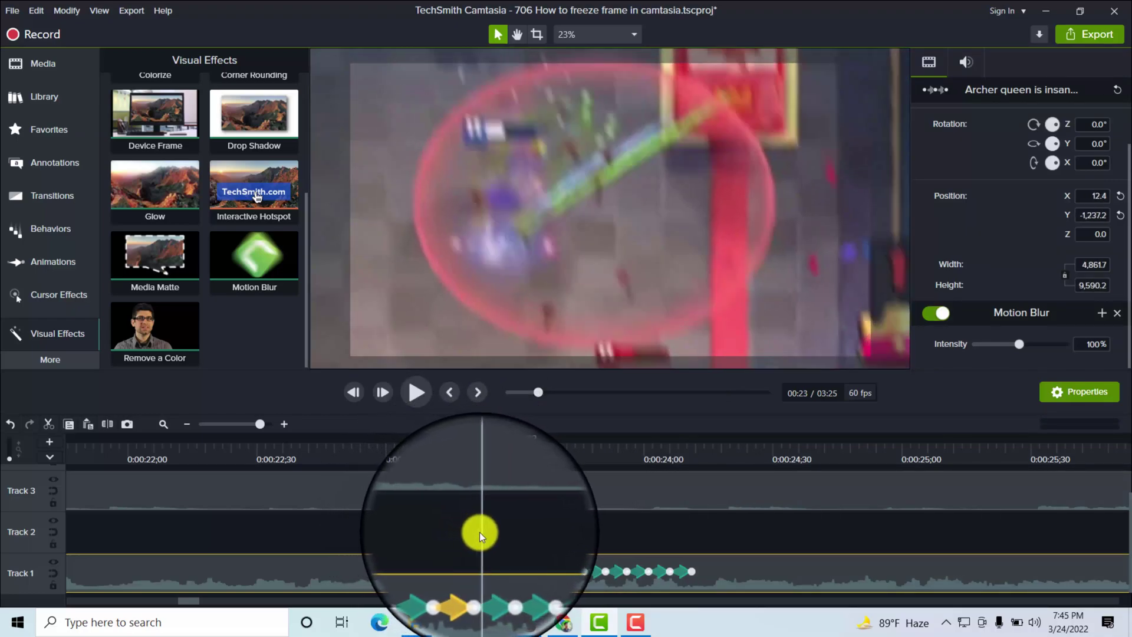
Paste another set of shake keyframes at the playhead and offset the video down and right
mouse_move(440, 516)
left_mouse_down()
mouse_move(490, 536)
mouse_move(460, 451)
mouse_move(518, 481)
mouse_move(612, 503)
mouse_move(575, 526)
mouse_move(702, 548)
mouse_move(701, 569)
left_mouse_up()
right_click(684, 573)
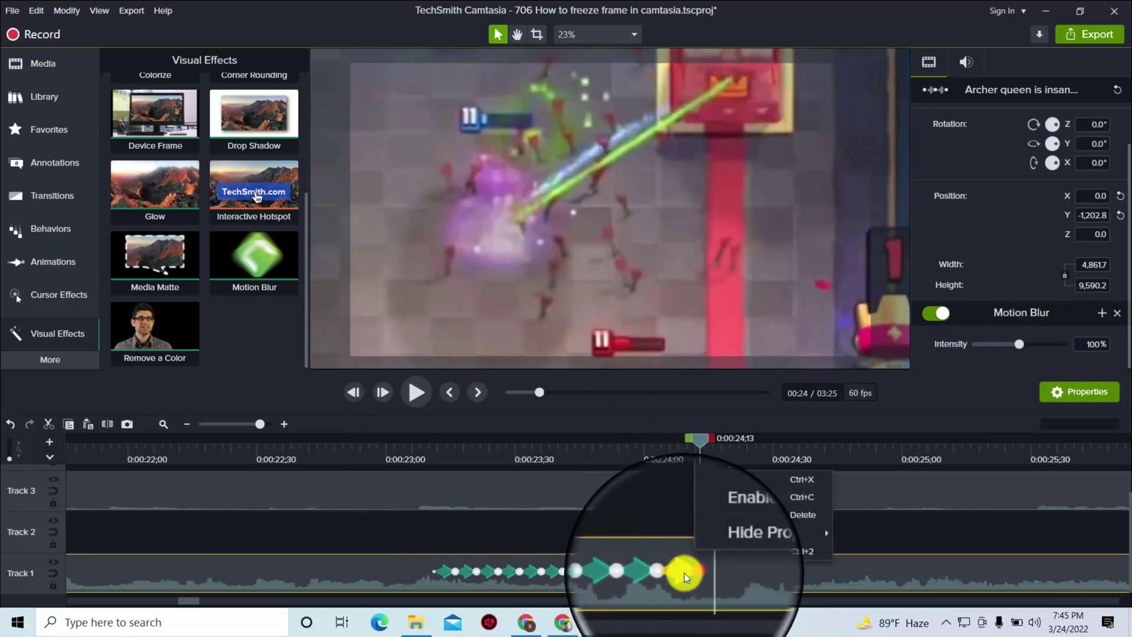
right_click(726, 577)
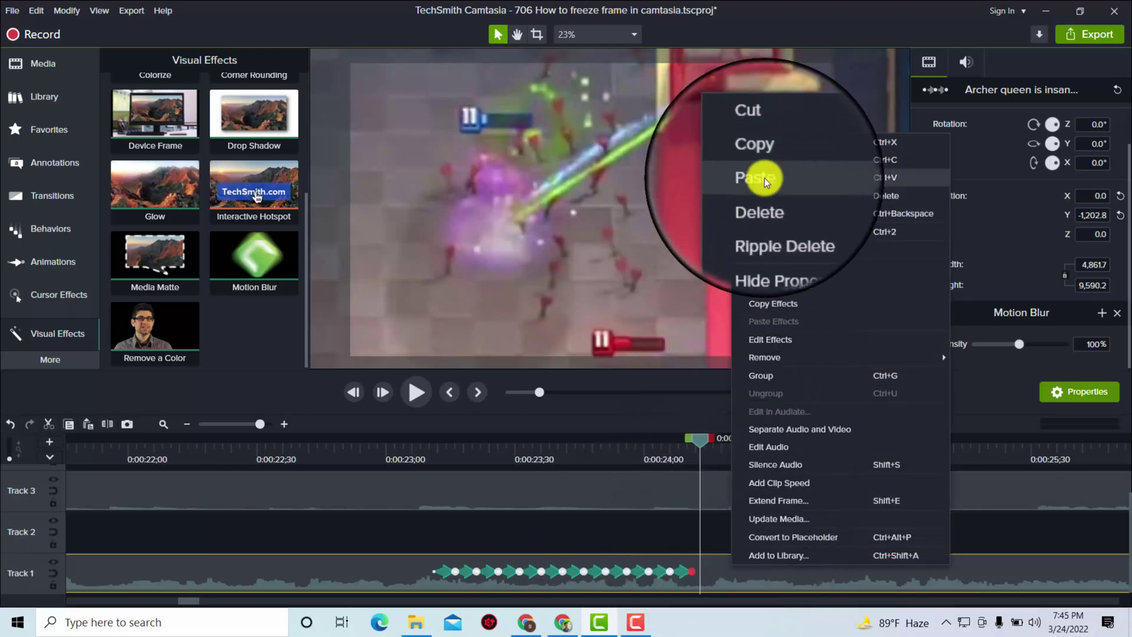
left_click(712, 567)
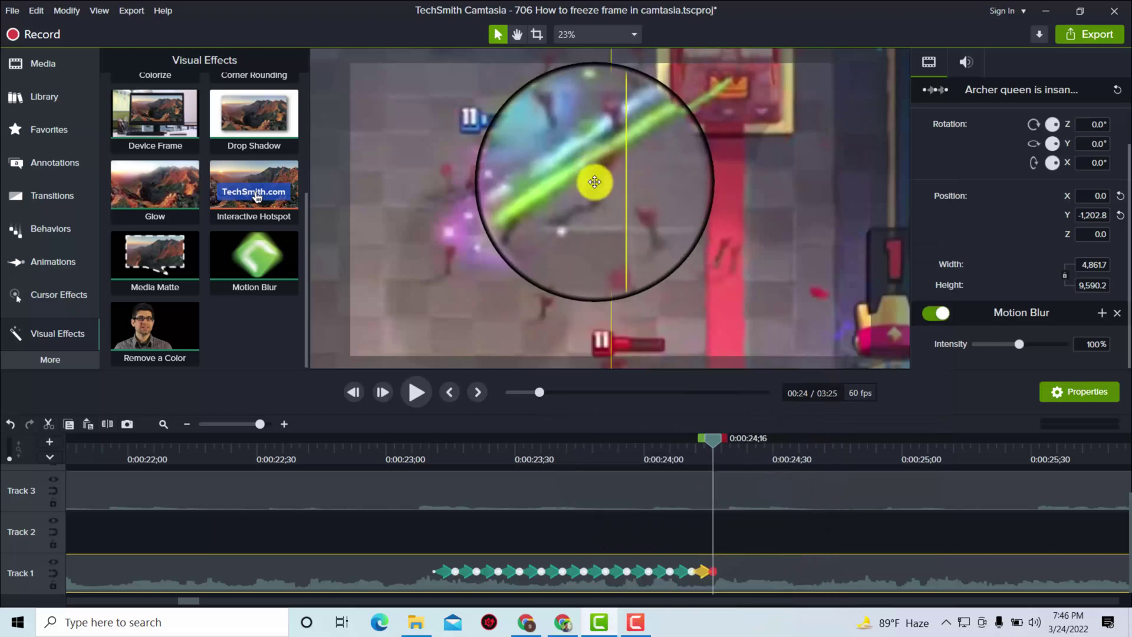
left_click_drag(594, 177, 601, 226)
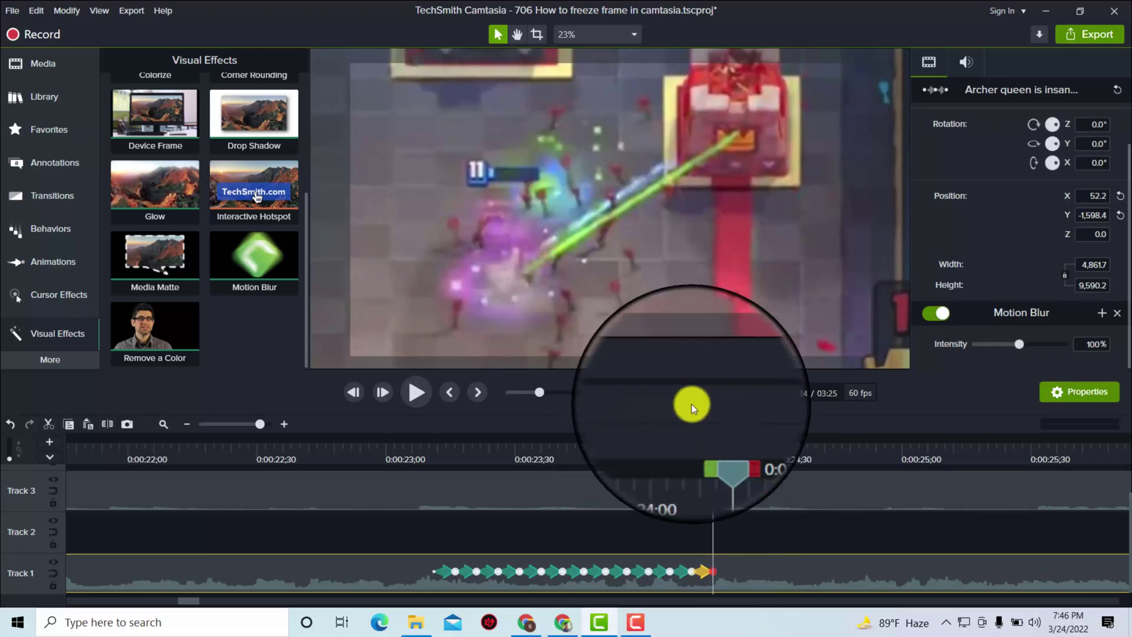
Paste one more shake copy, move the video to a new position, and preview through 0:00:24;21
right_click(748, 565)
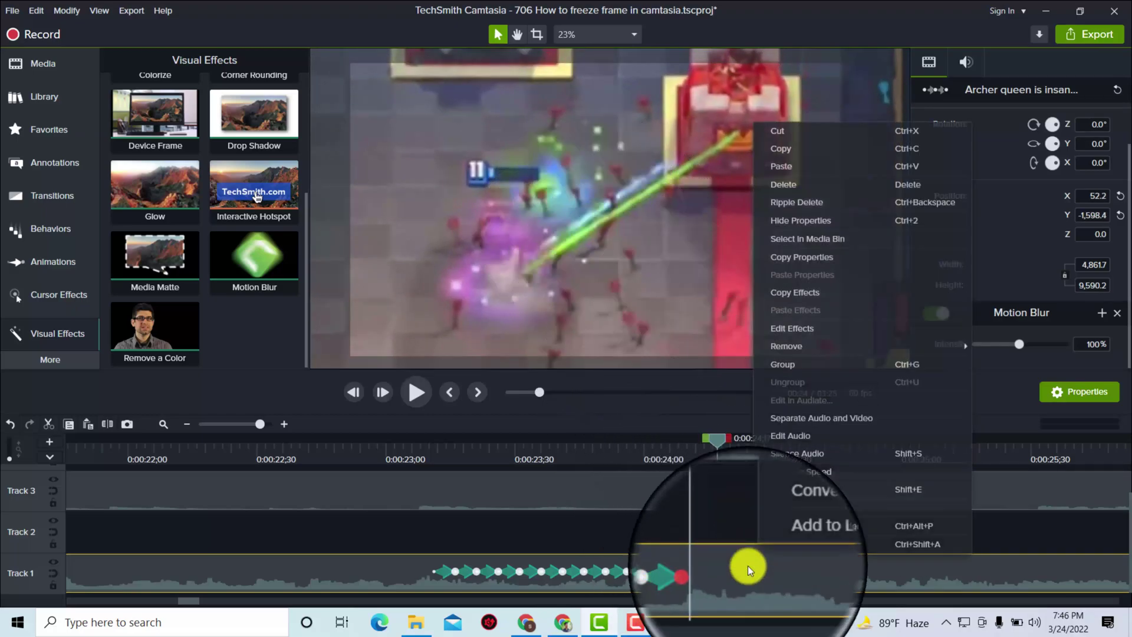
left_click(789, 167)
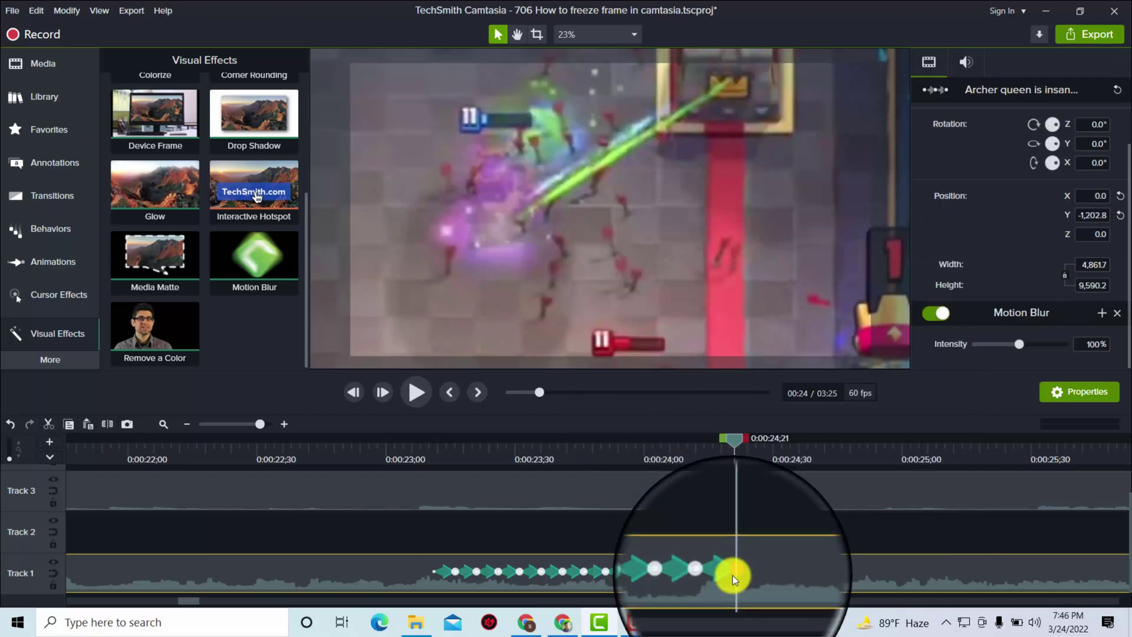
left_click_drag(594, 349, 629, 259)
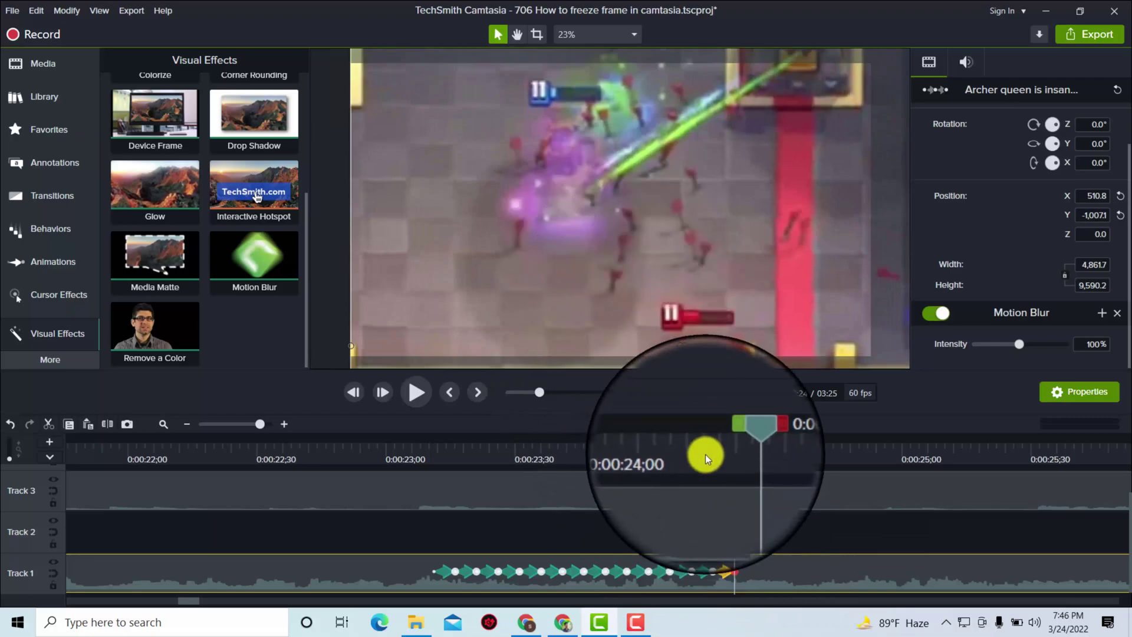
left_click(699, 460)
left_click_drag(697, 460, 741, 516)
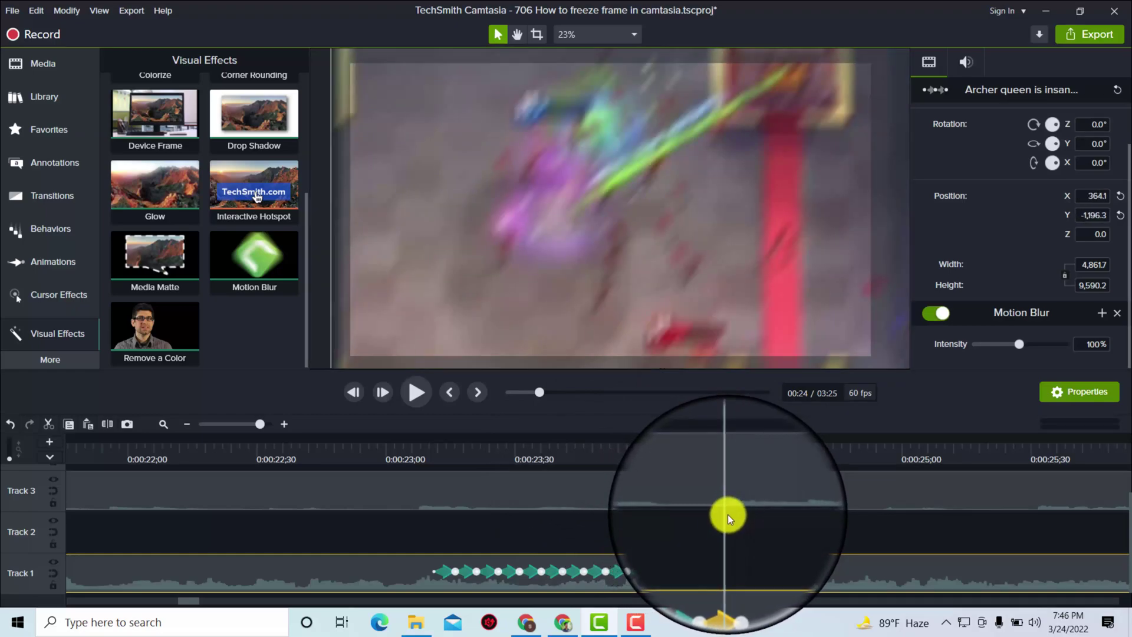
Deselect the timeline range, then scrub the blurred shake ending between about 23;12 and 24;21
left_click_drag(725, 443, 704, 455)
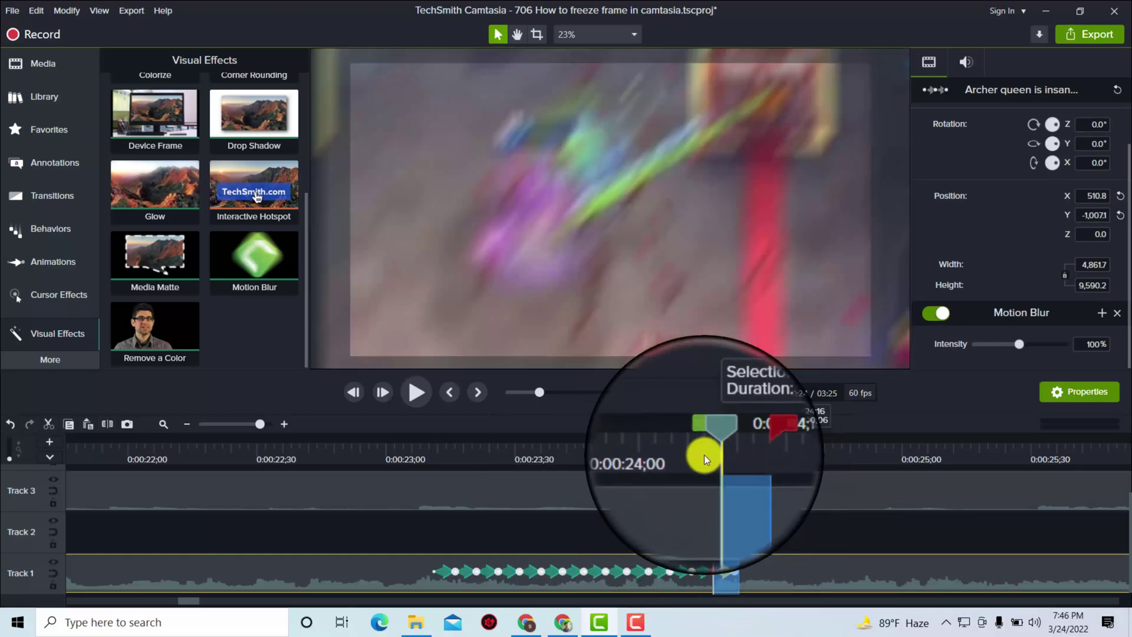
right_click(721, 433)
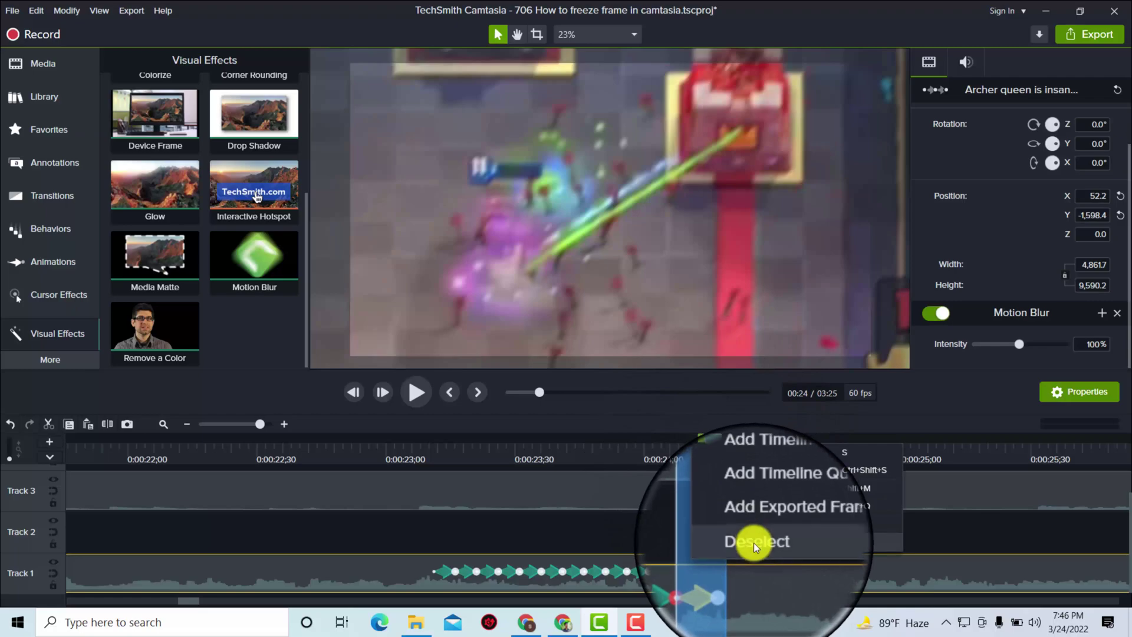
left_click(754, 542)
left_click_drag(712, 441, 737, 448)
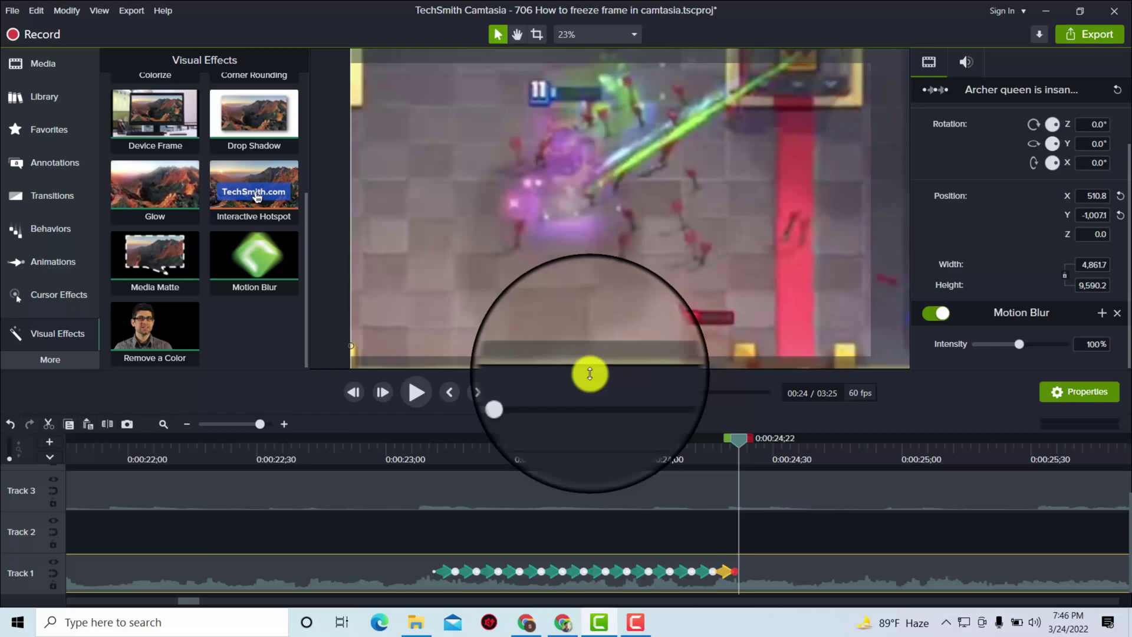
left_click_drag(438, 443, 733, 463)
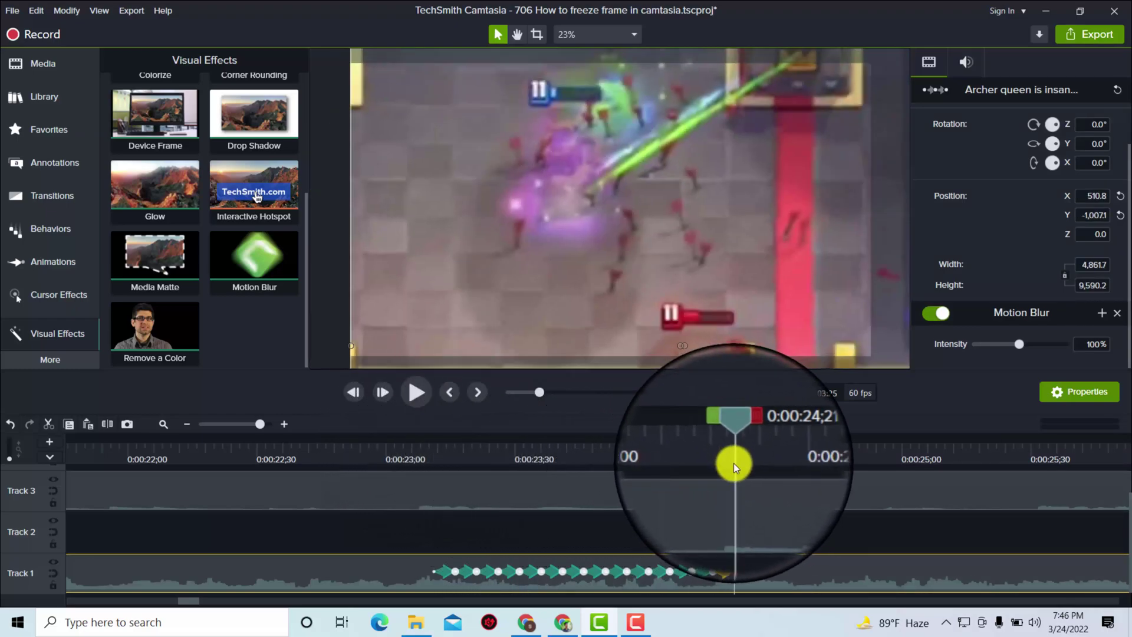